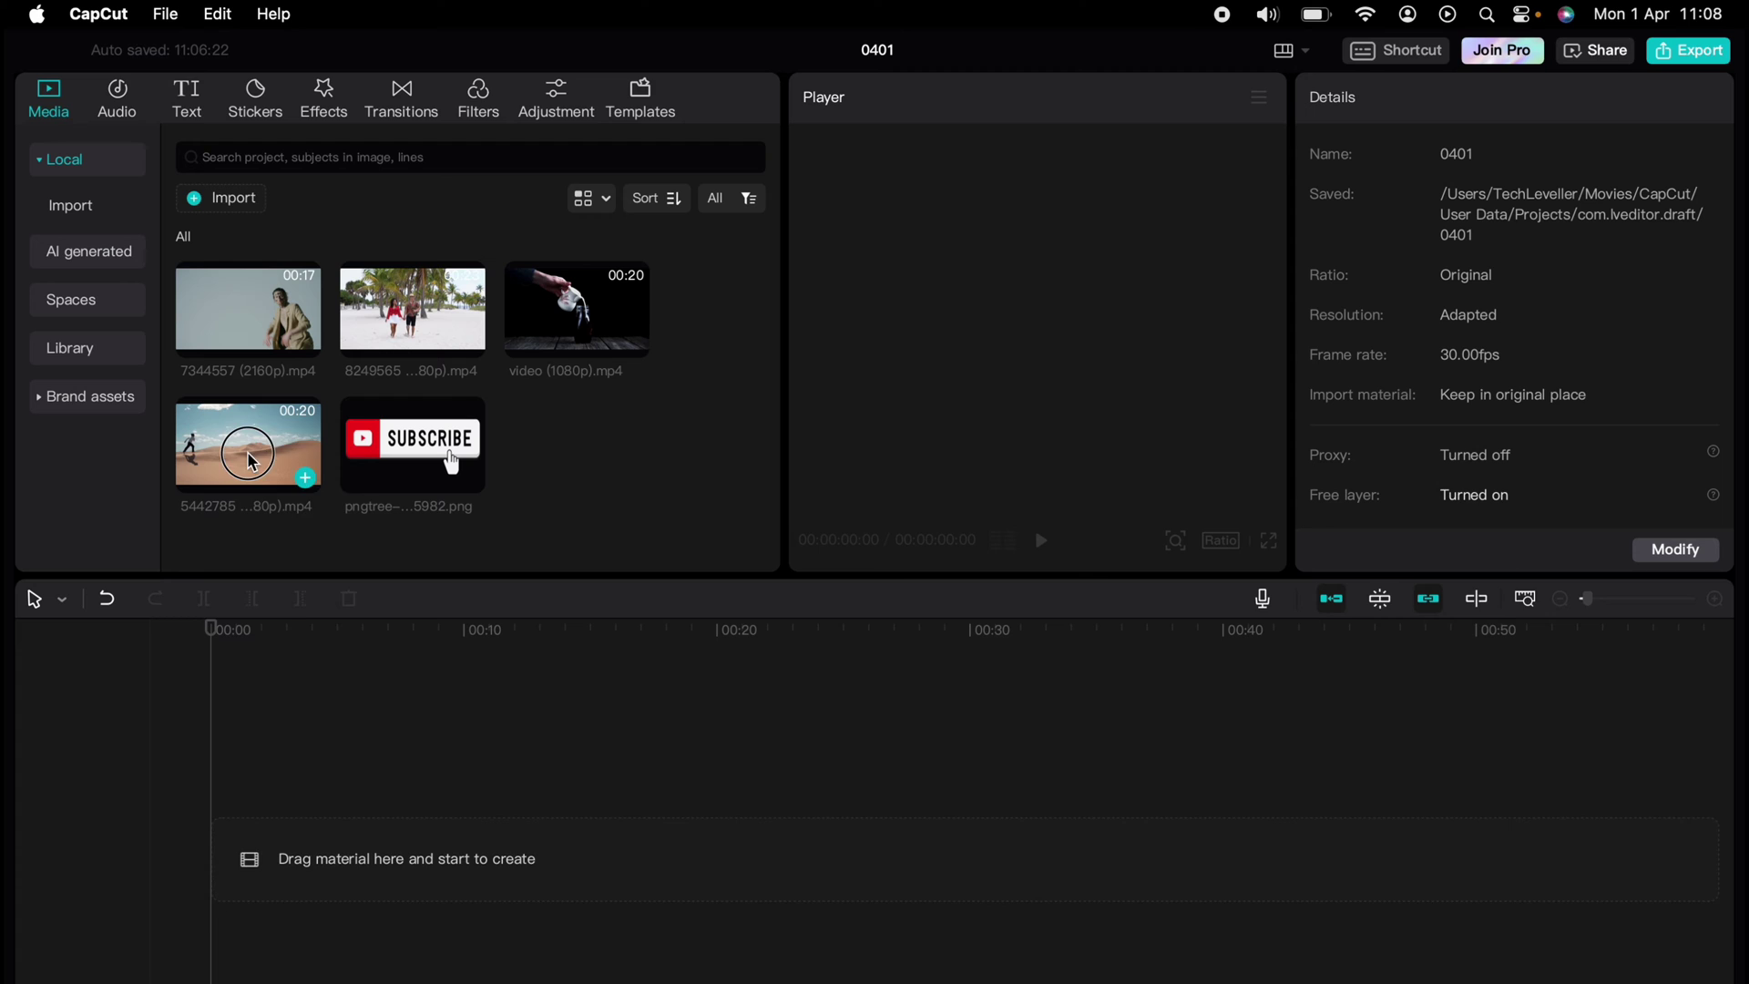
Place the desert running clip on the timeline and bring up the text style templates.
left_click_drag(248, 451, 307, 817)
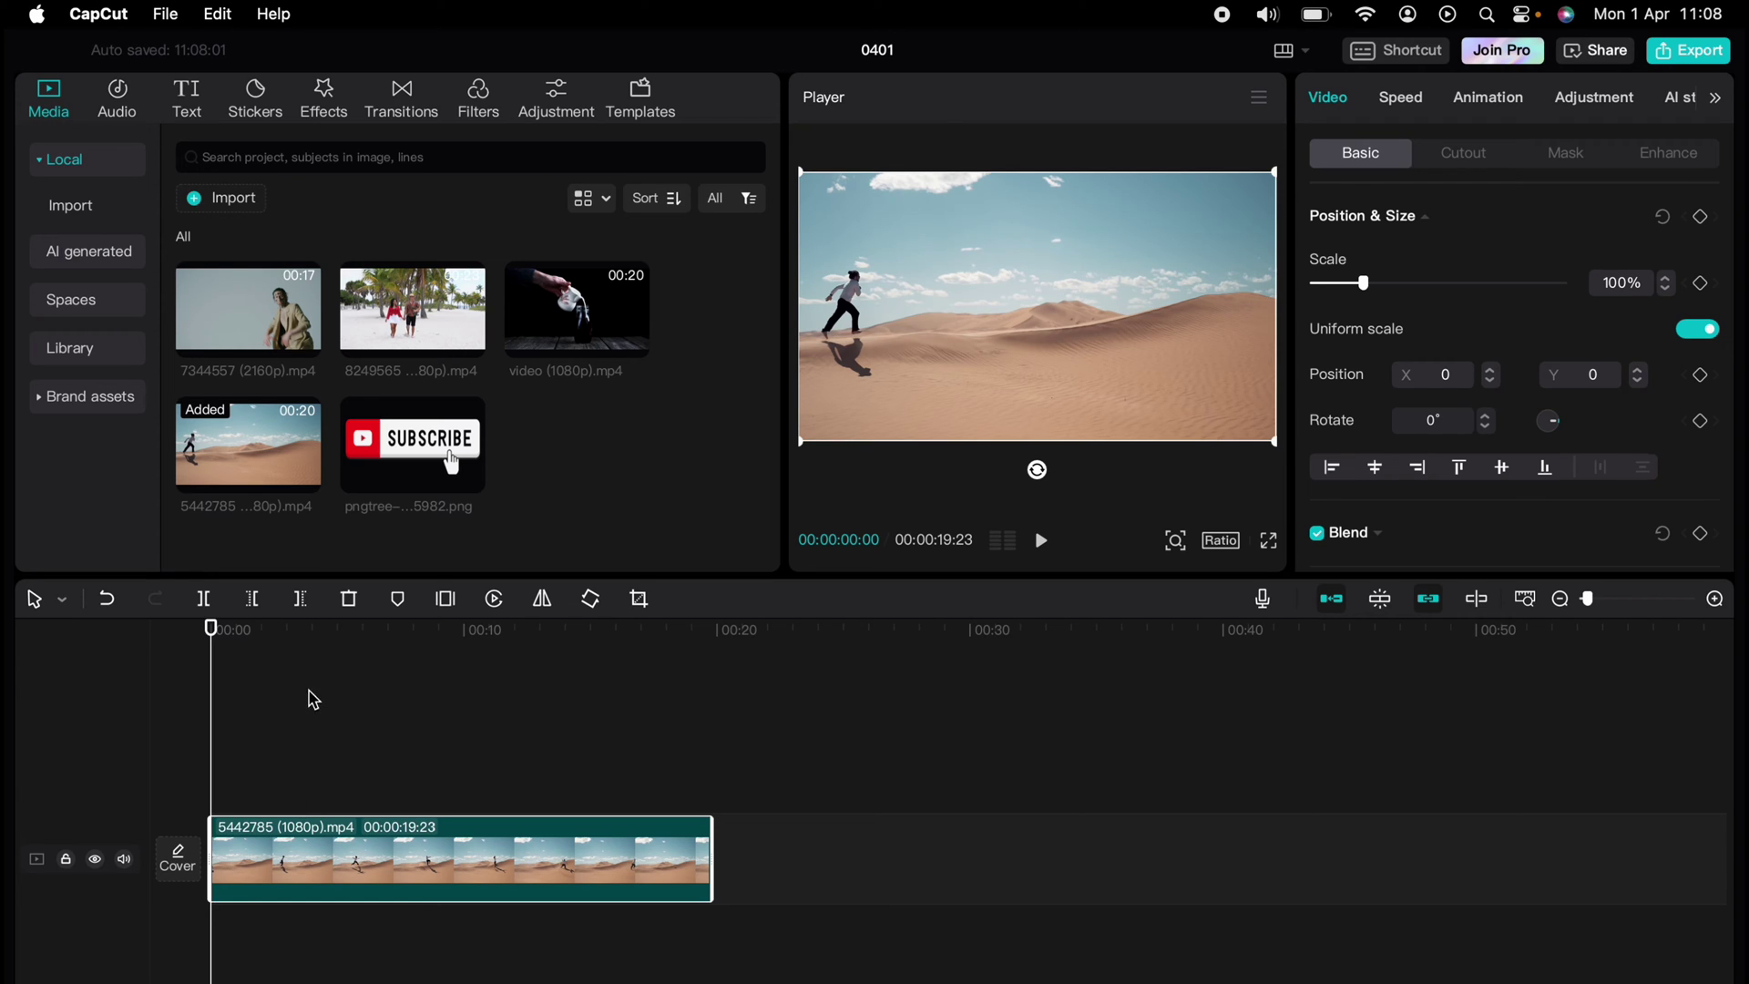
left_click(197, 100)
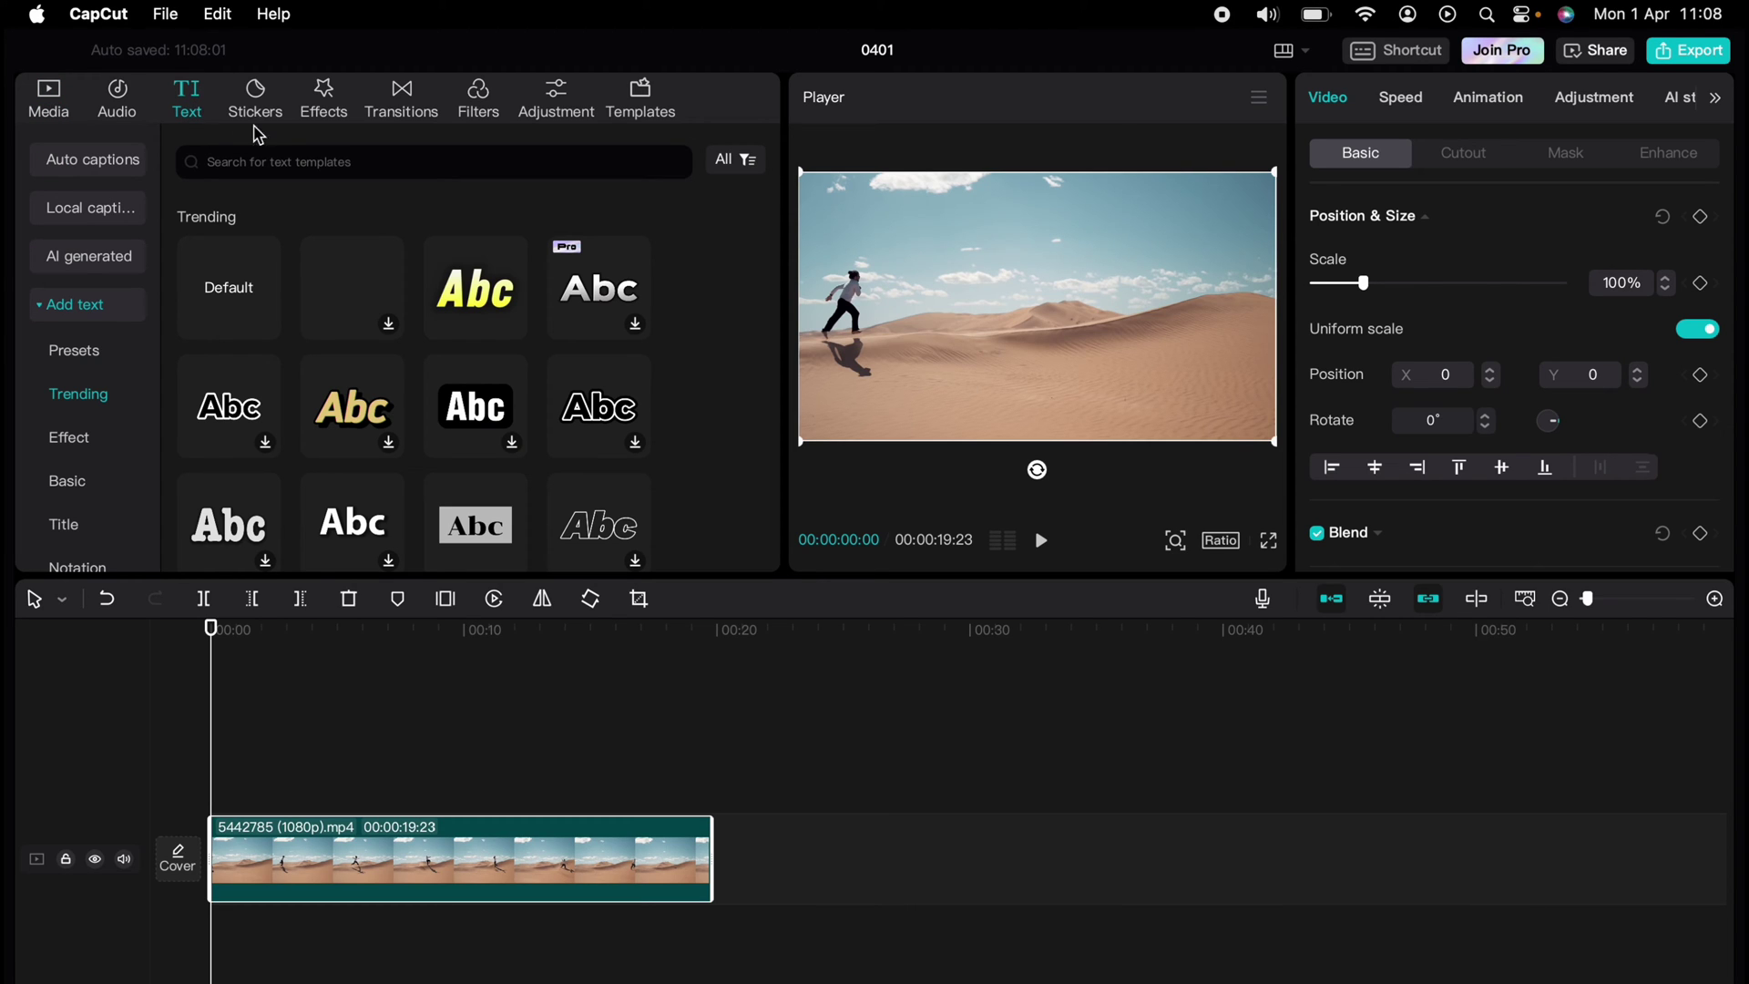
Scroll through the Trending text styles, then browse the Effect and Basic categories.
scroll(344, 292, "down", 3)
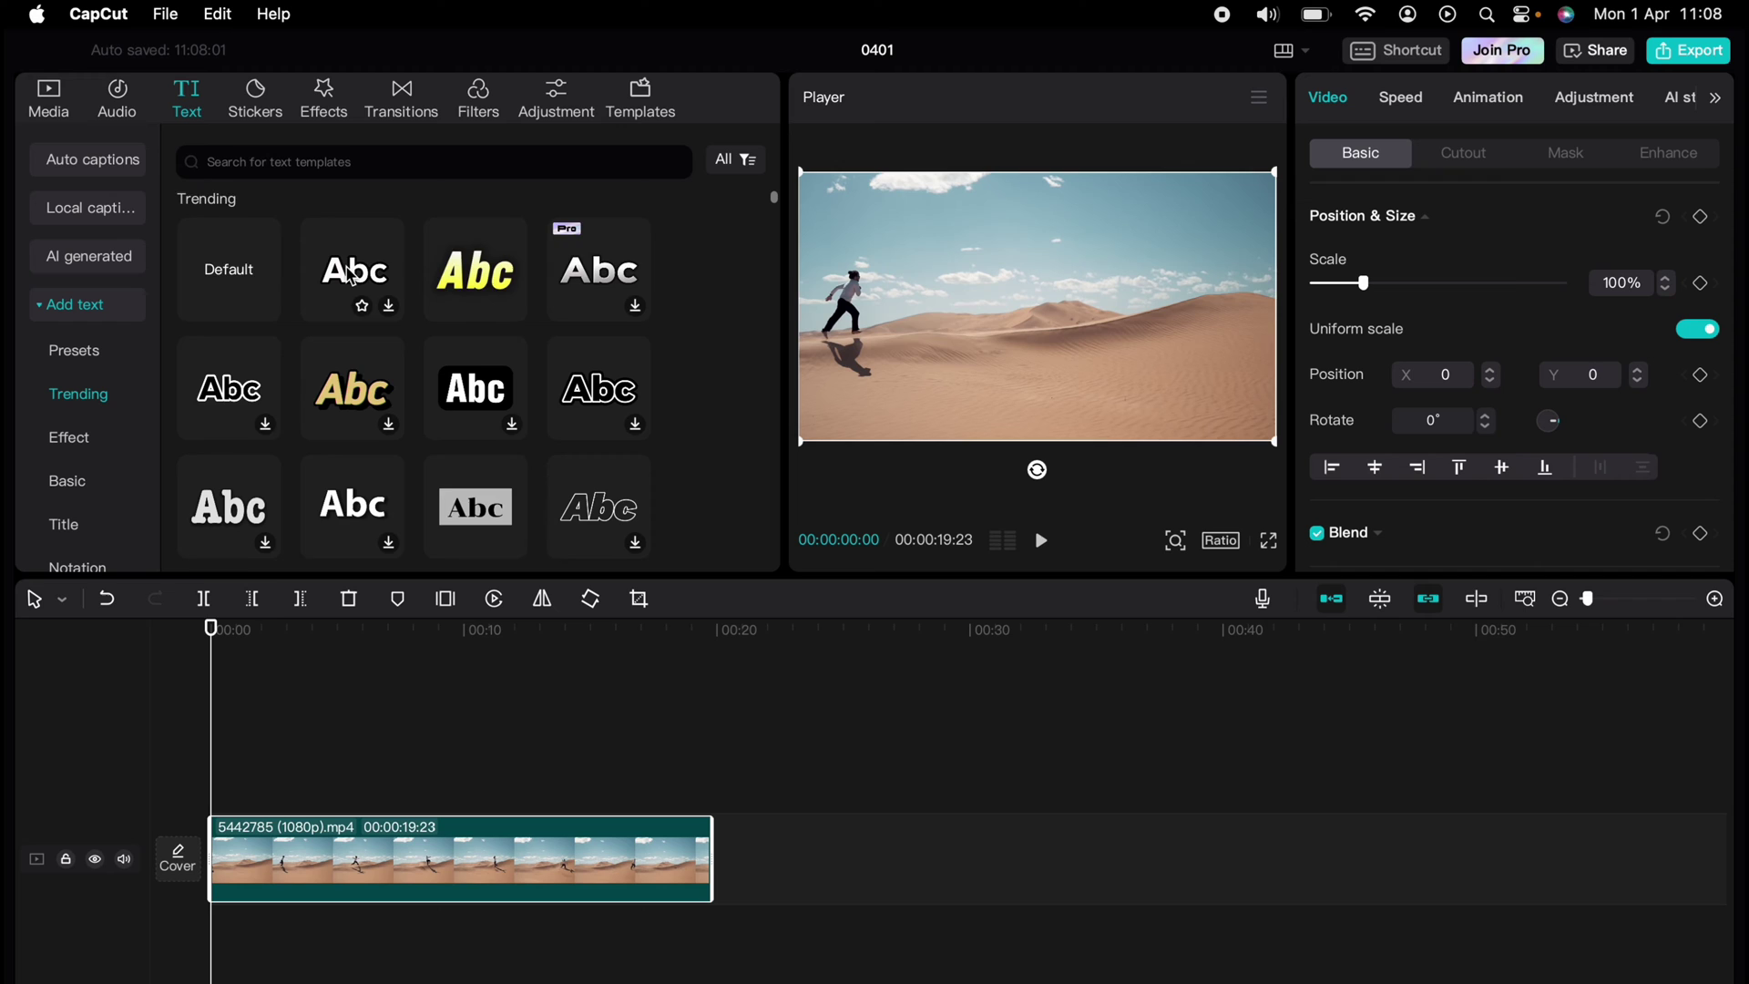
scroll(342, 369, "down", 2)
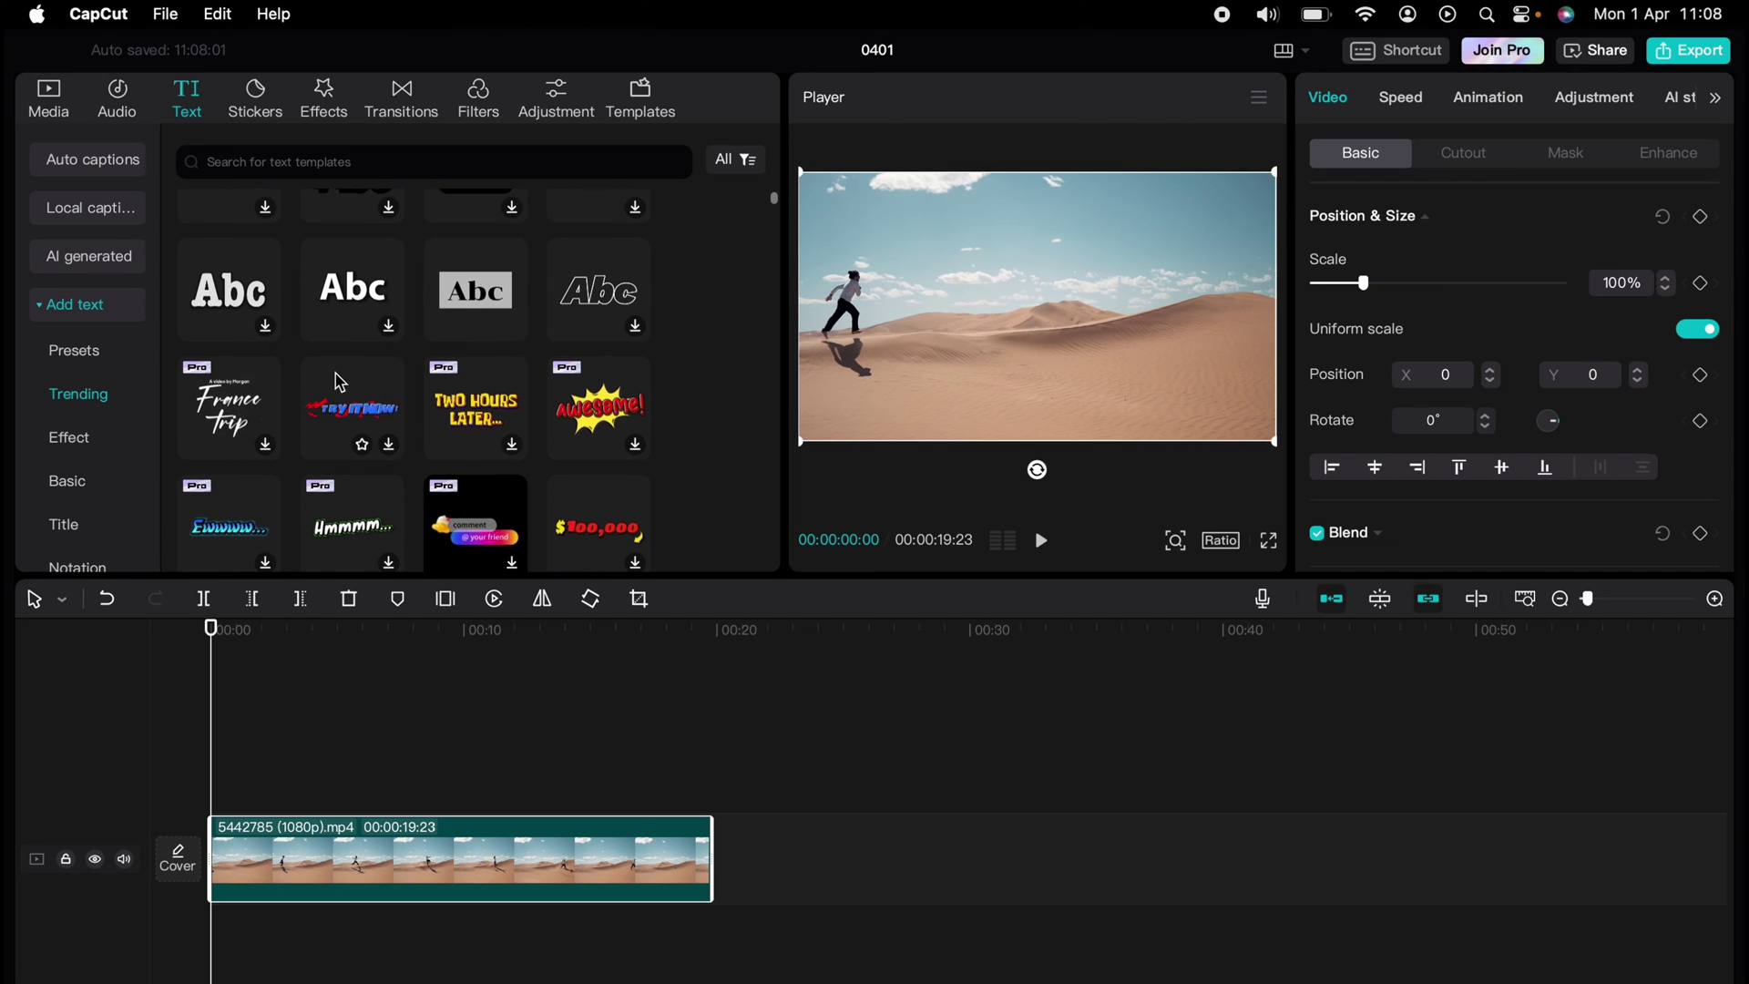
scroll(340, 378, "up", 5)
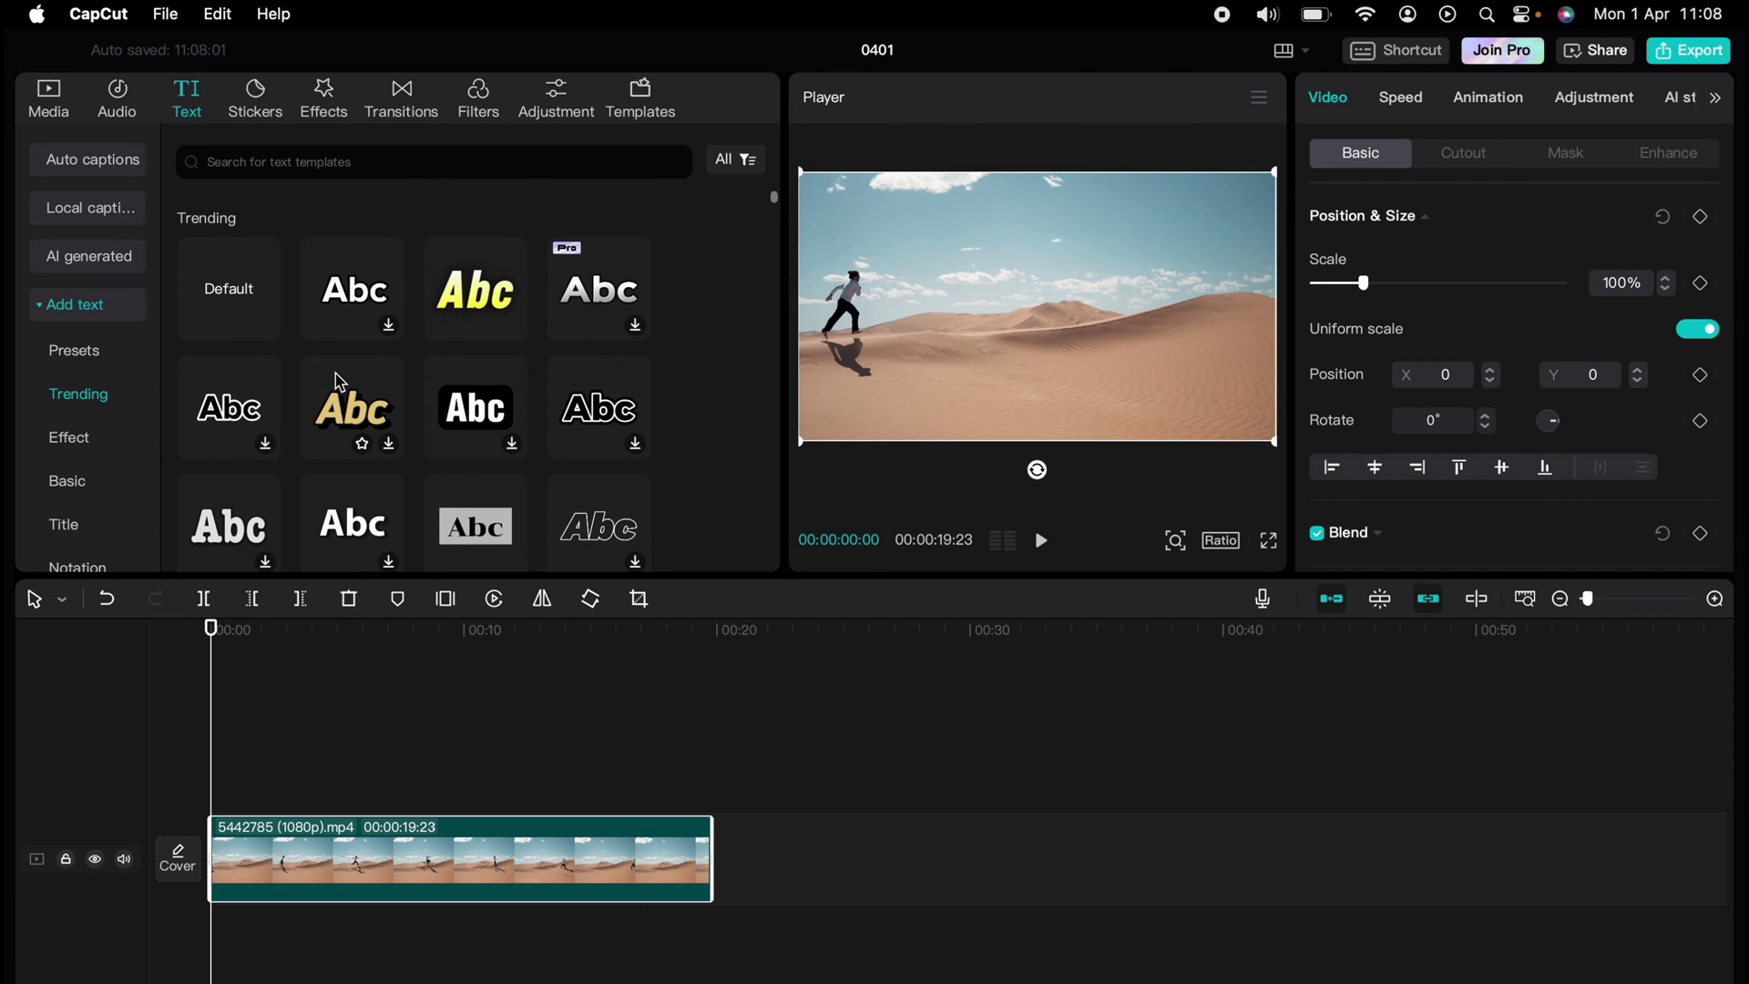
scroll(100, 469, "down", 3)
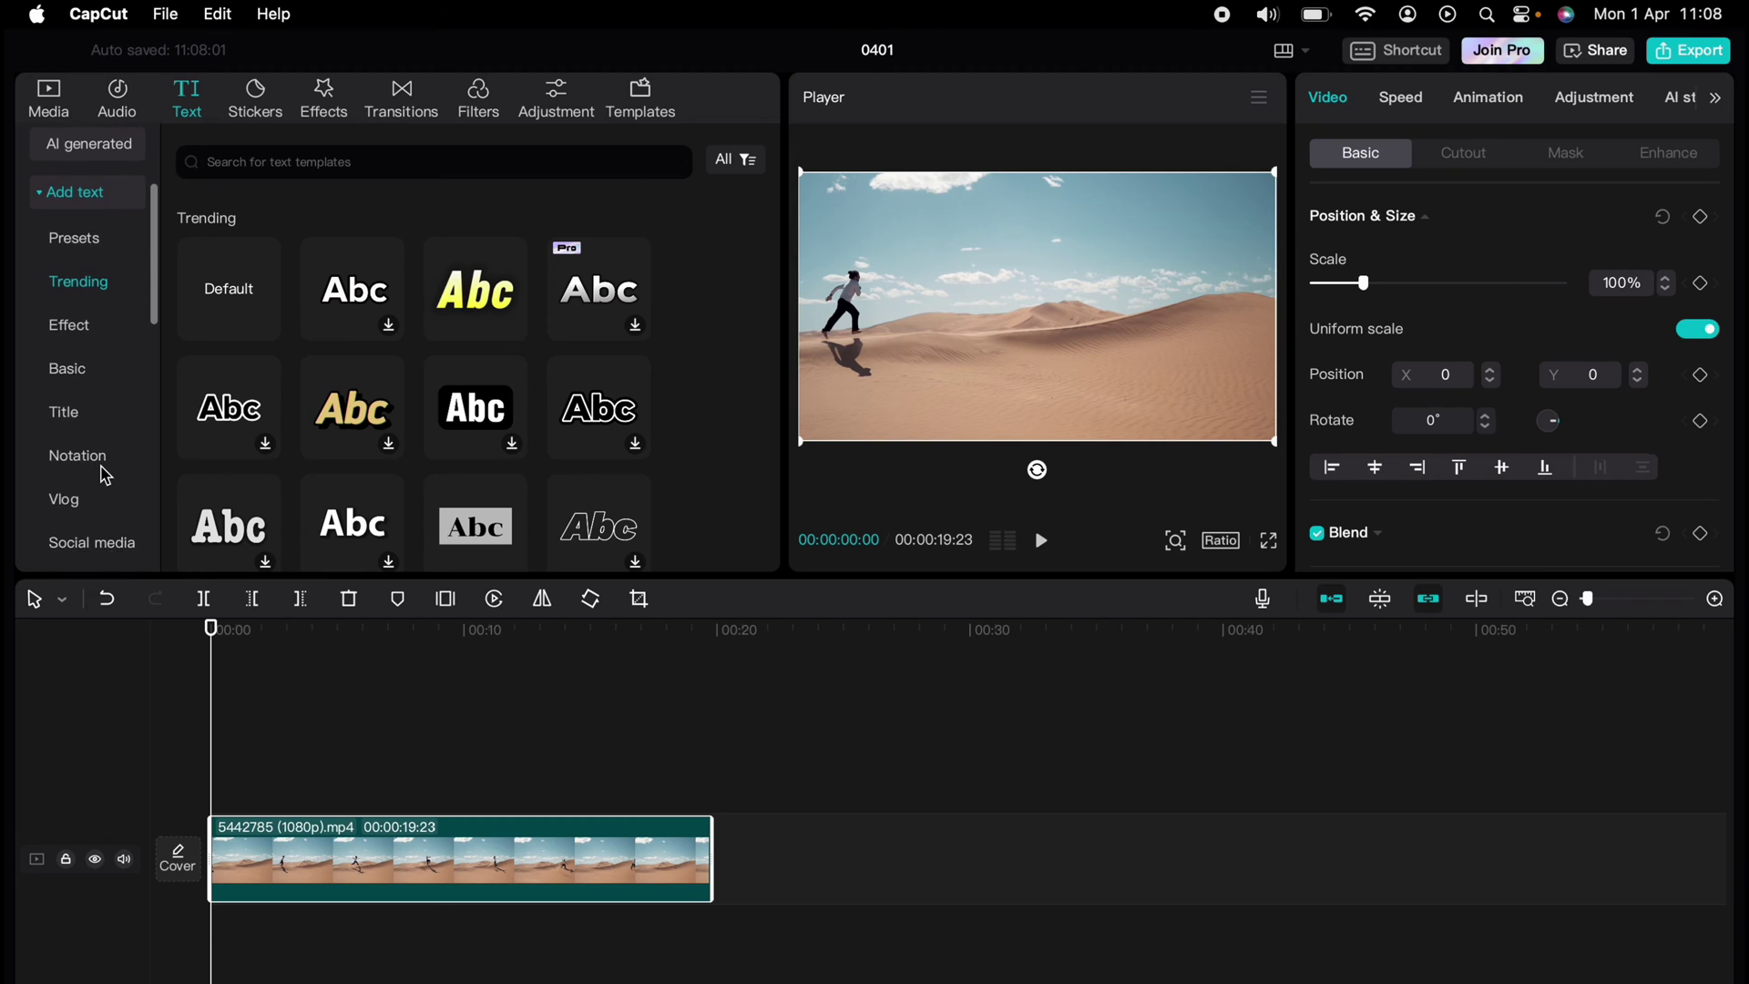
scroll(106, 473, "up", 2)
scroll(105, 473, "down", 3)
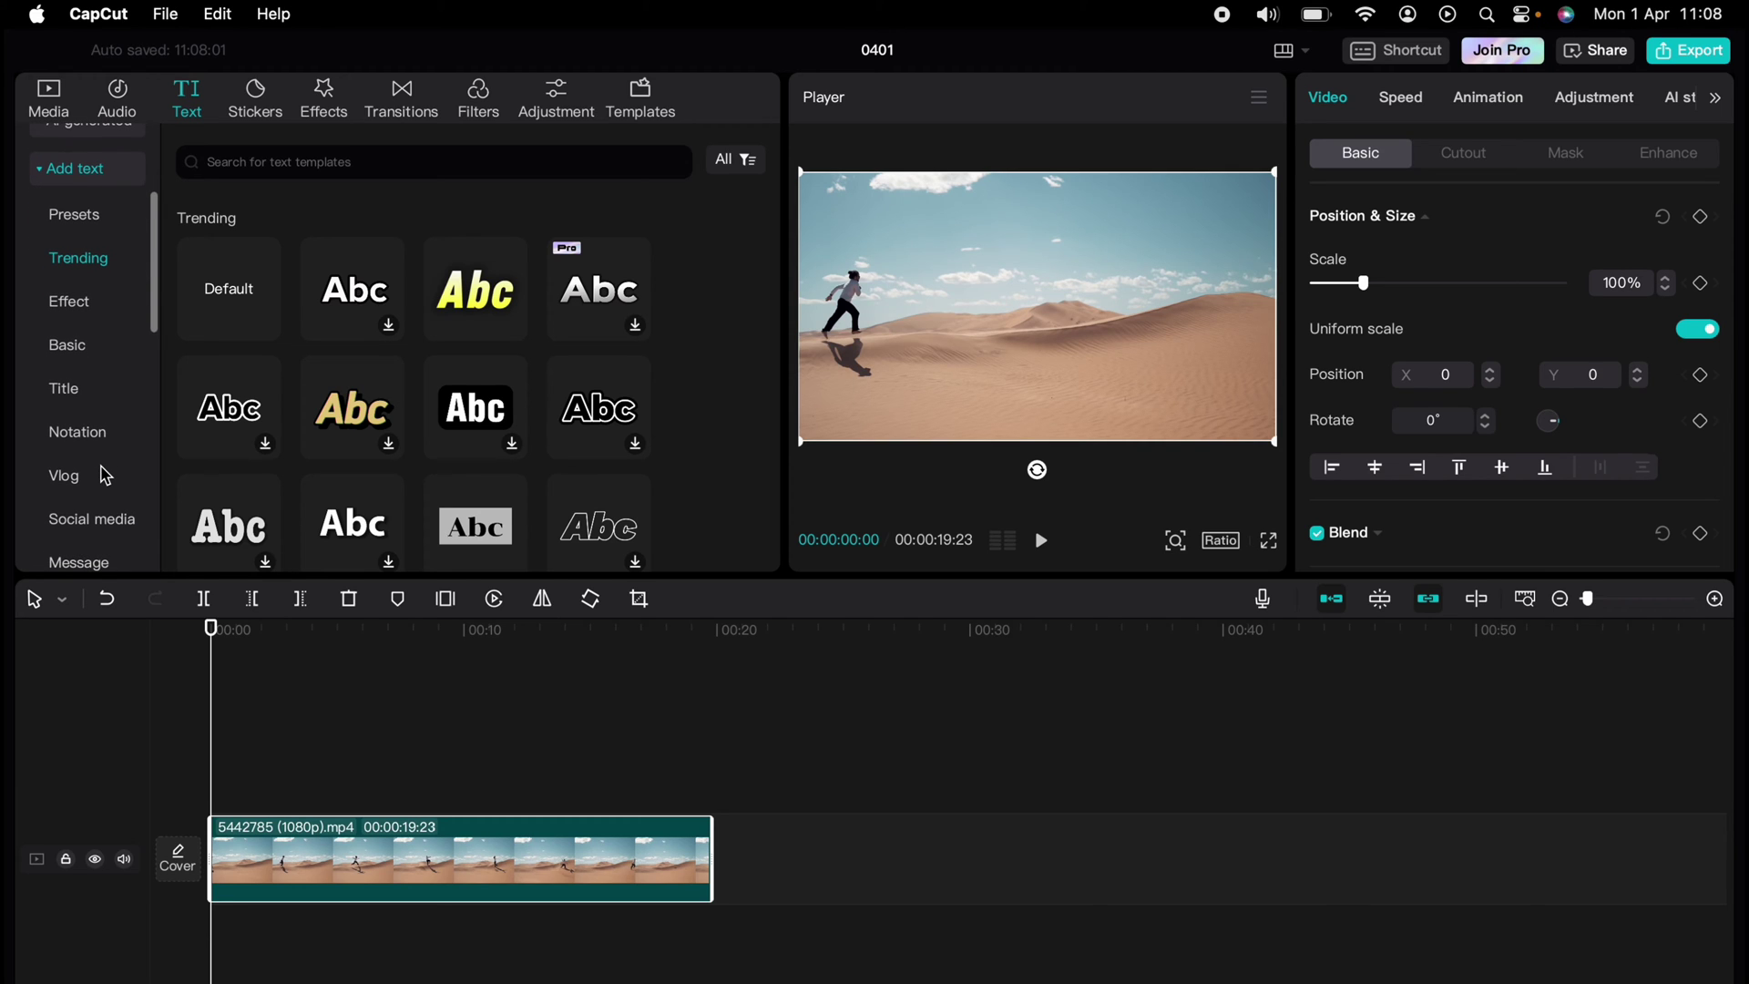
left_click(73, 303)
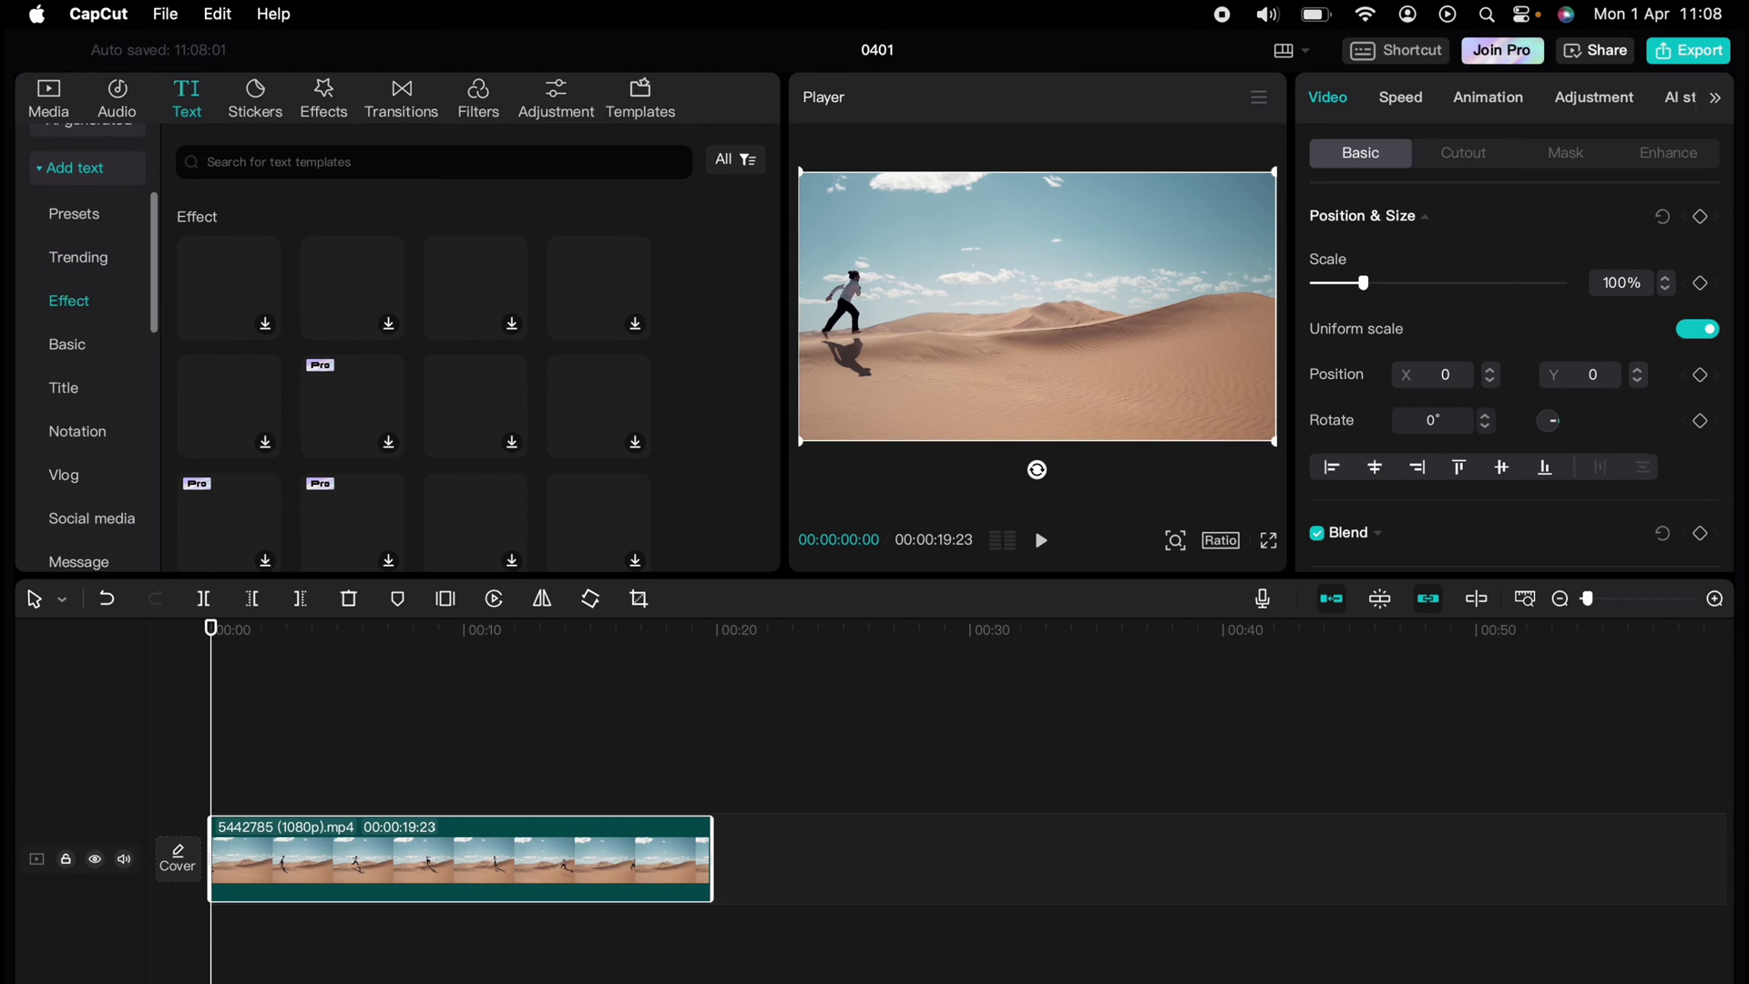
left_click(82, 344)
Browse the Title and Notation text style categories.
left_click(79, 391)
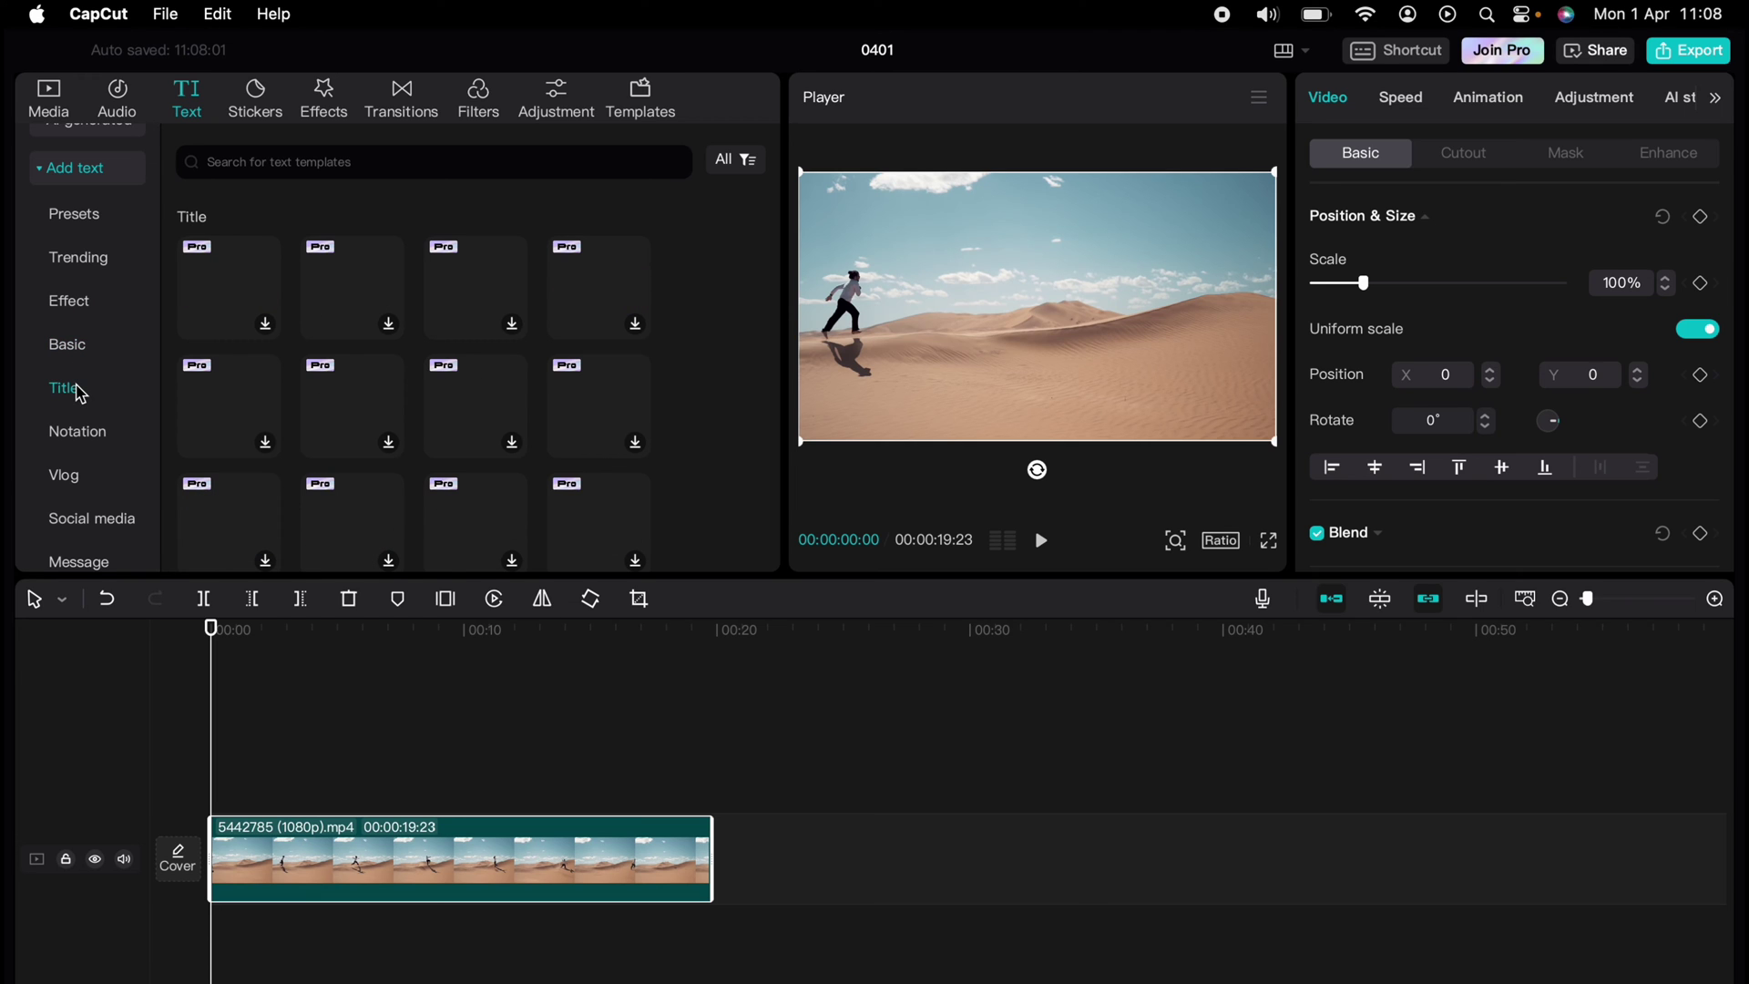
scroll(303, 435, "down", 5)
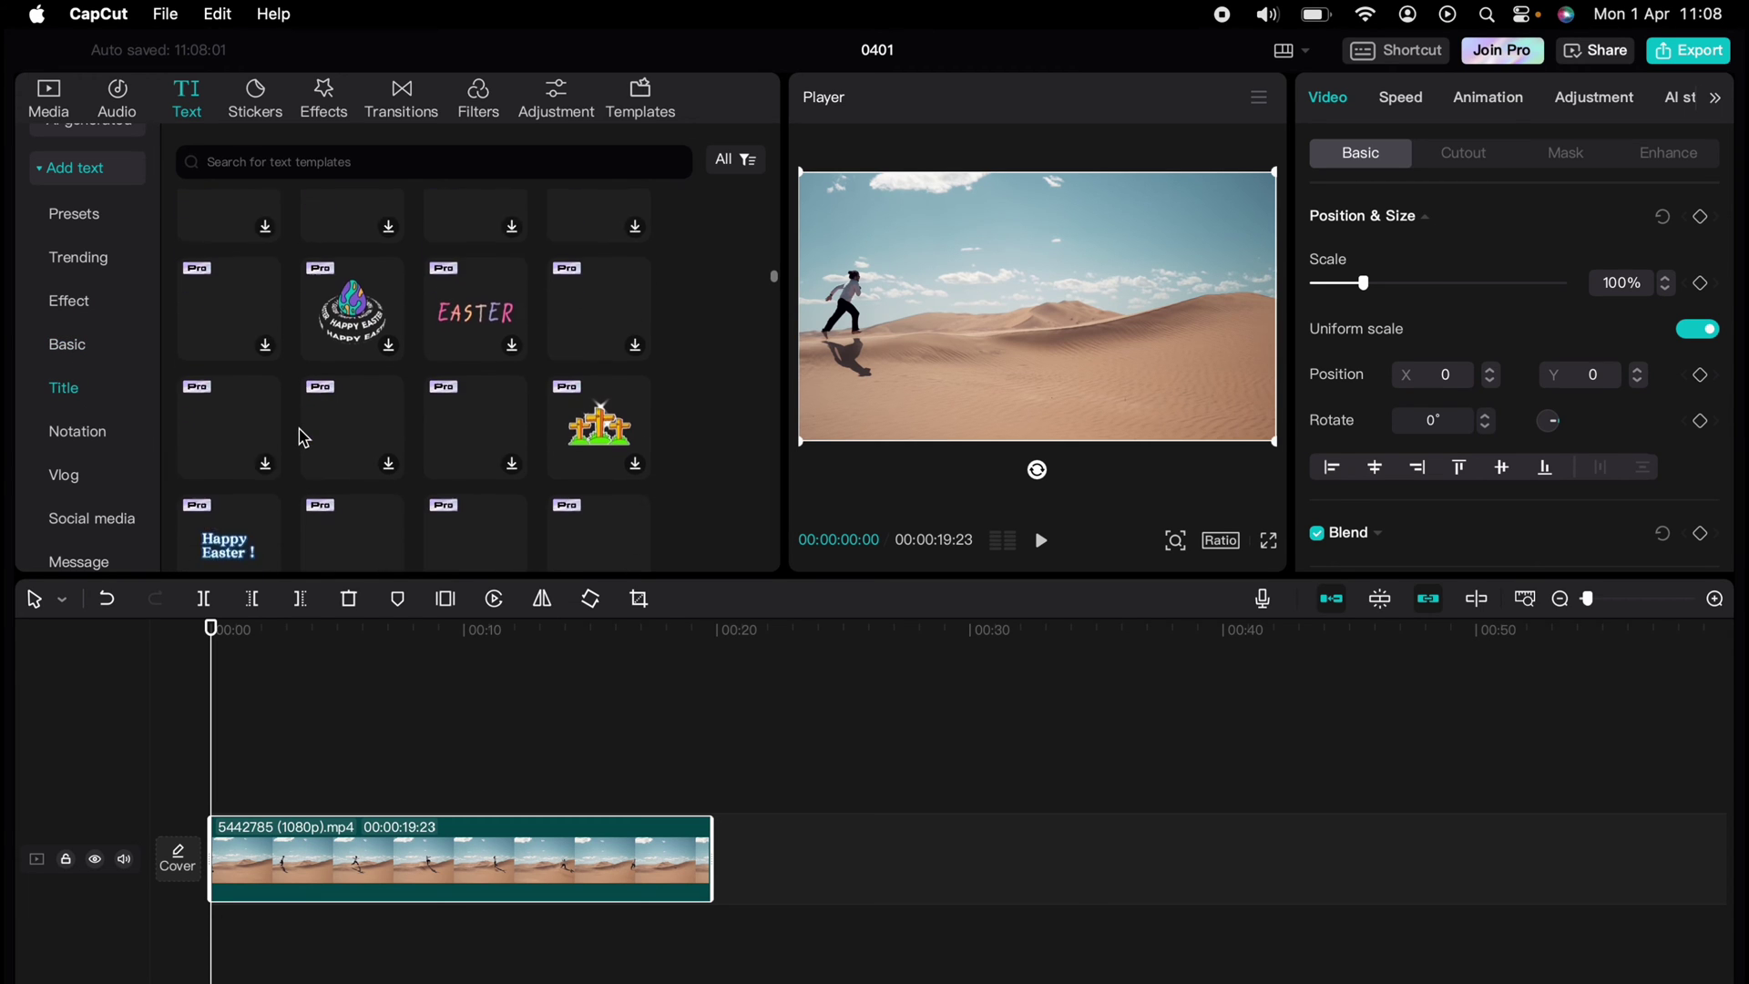
scroll(301, 436, "down", 3)
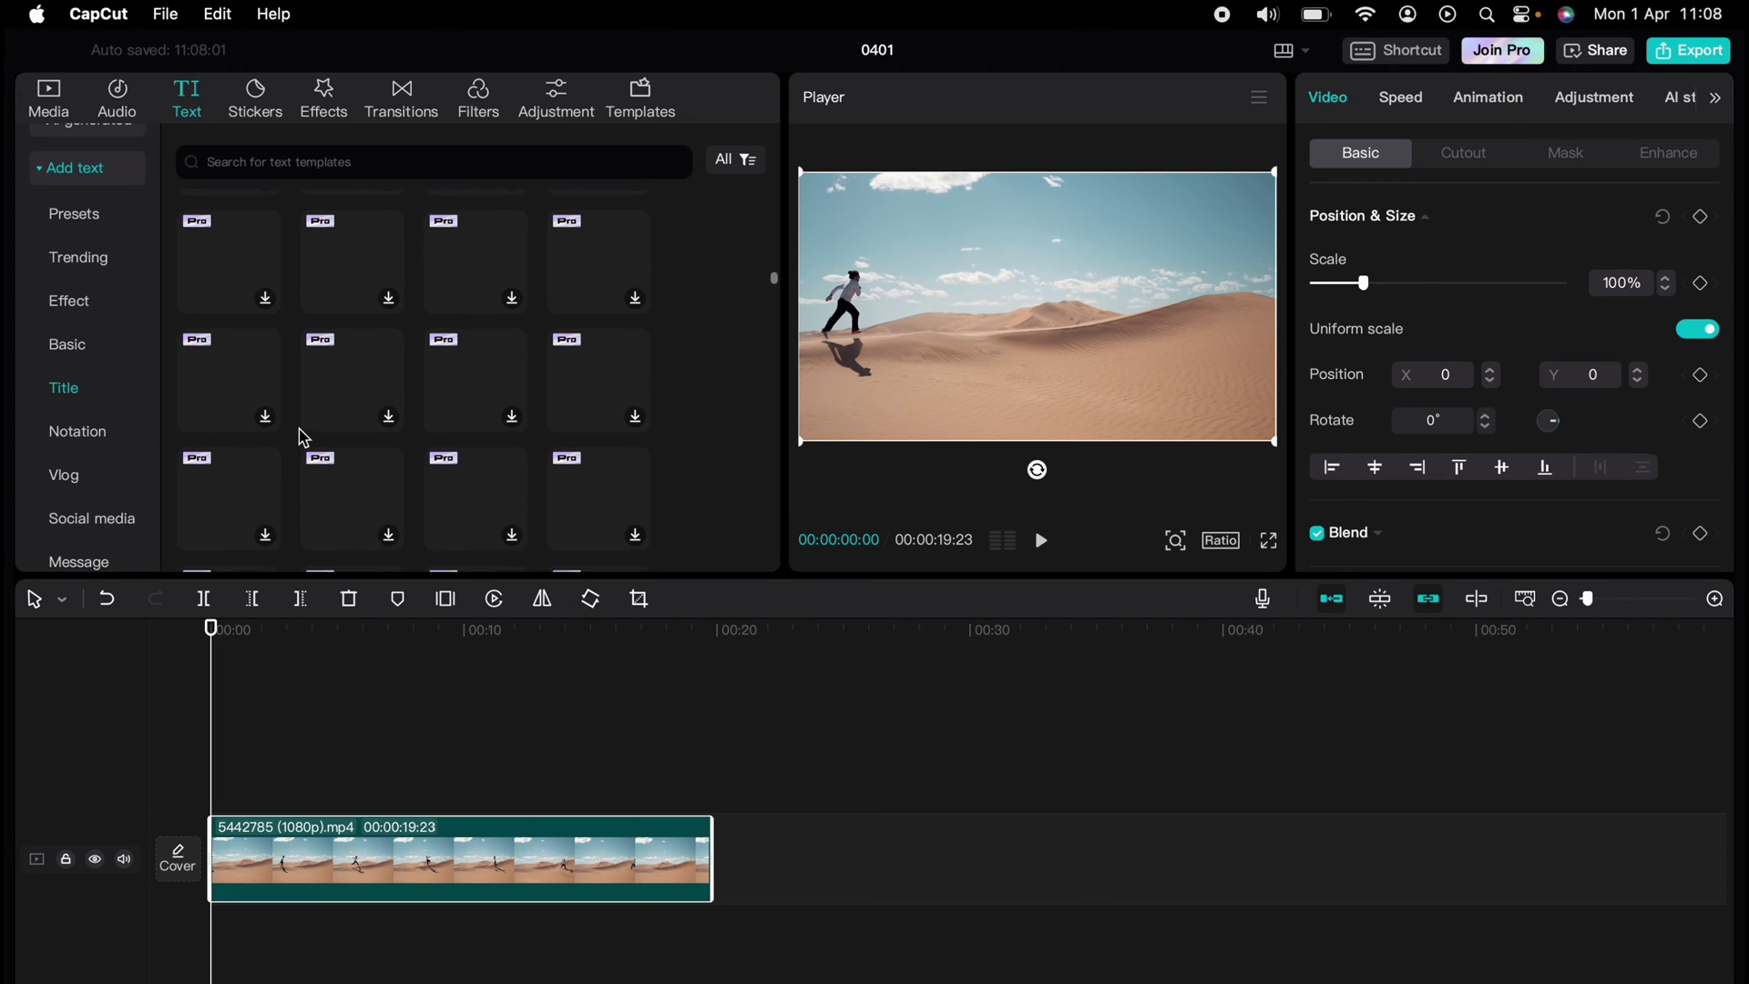
left_click(80, 434)
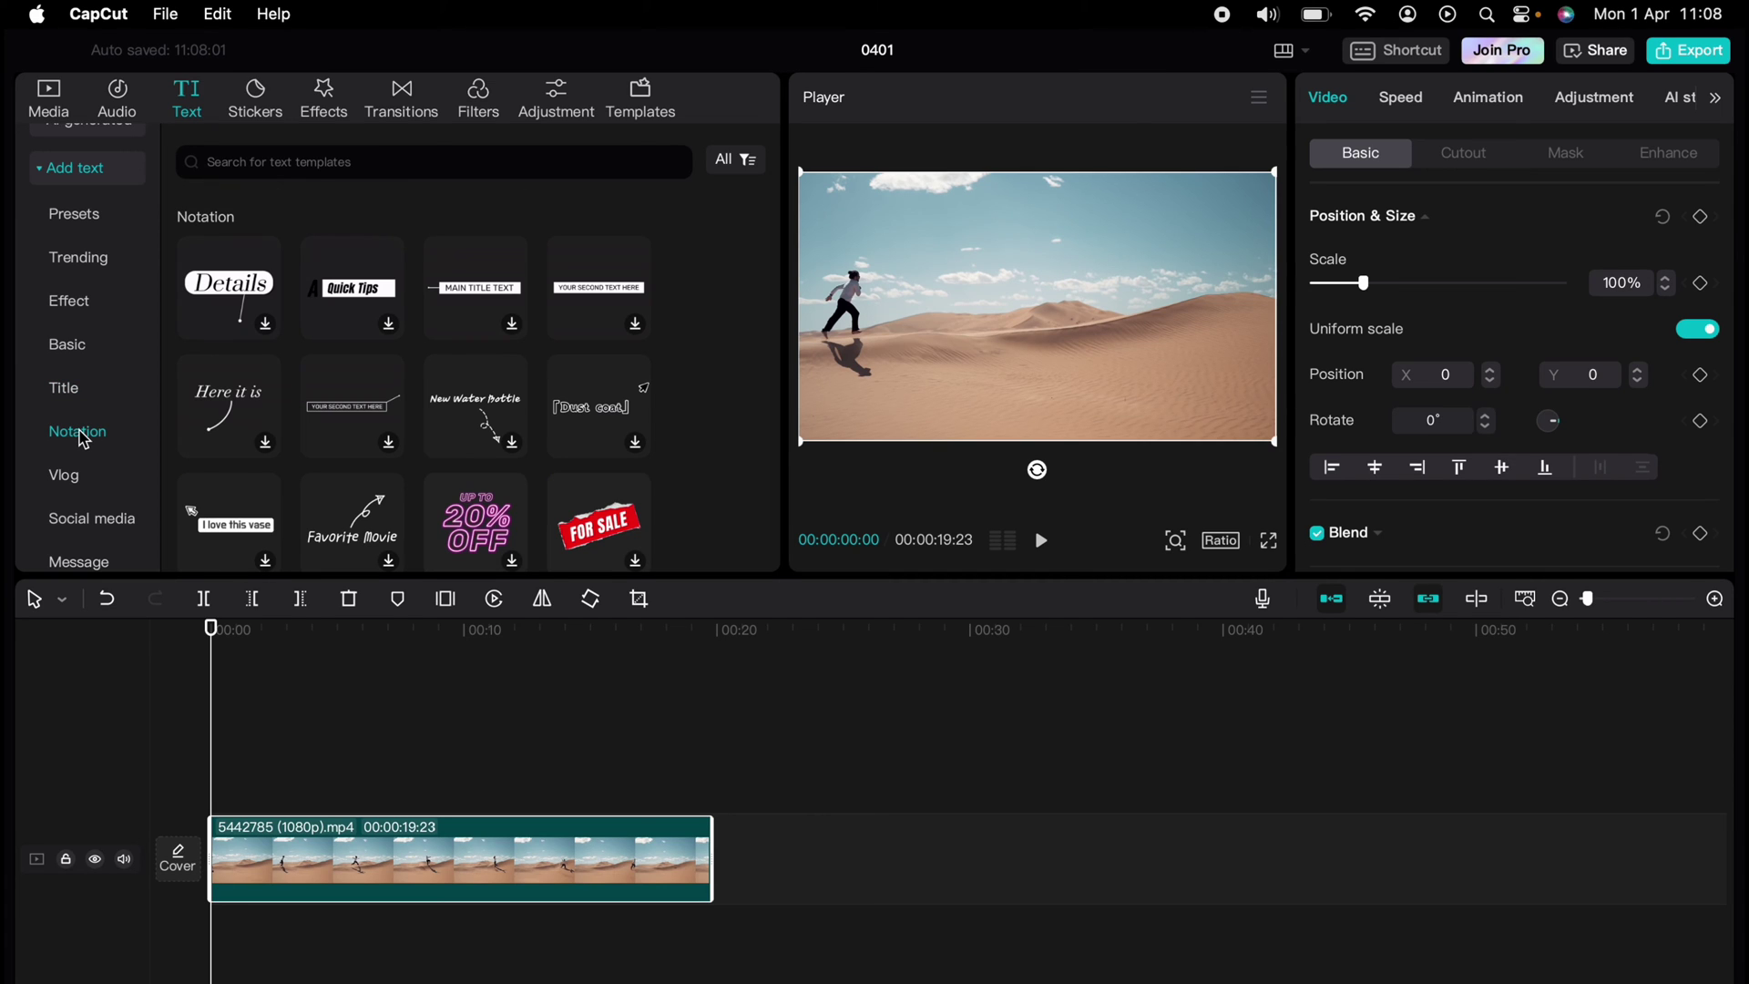
scroll(82, 437, "down", 2)
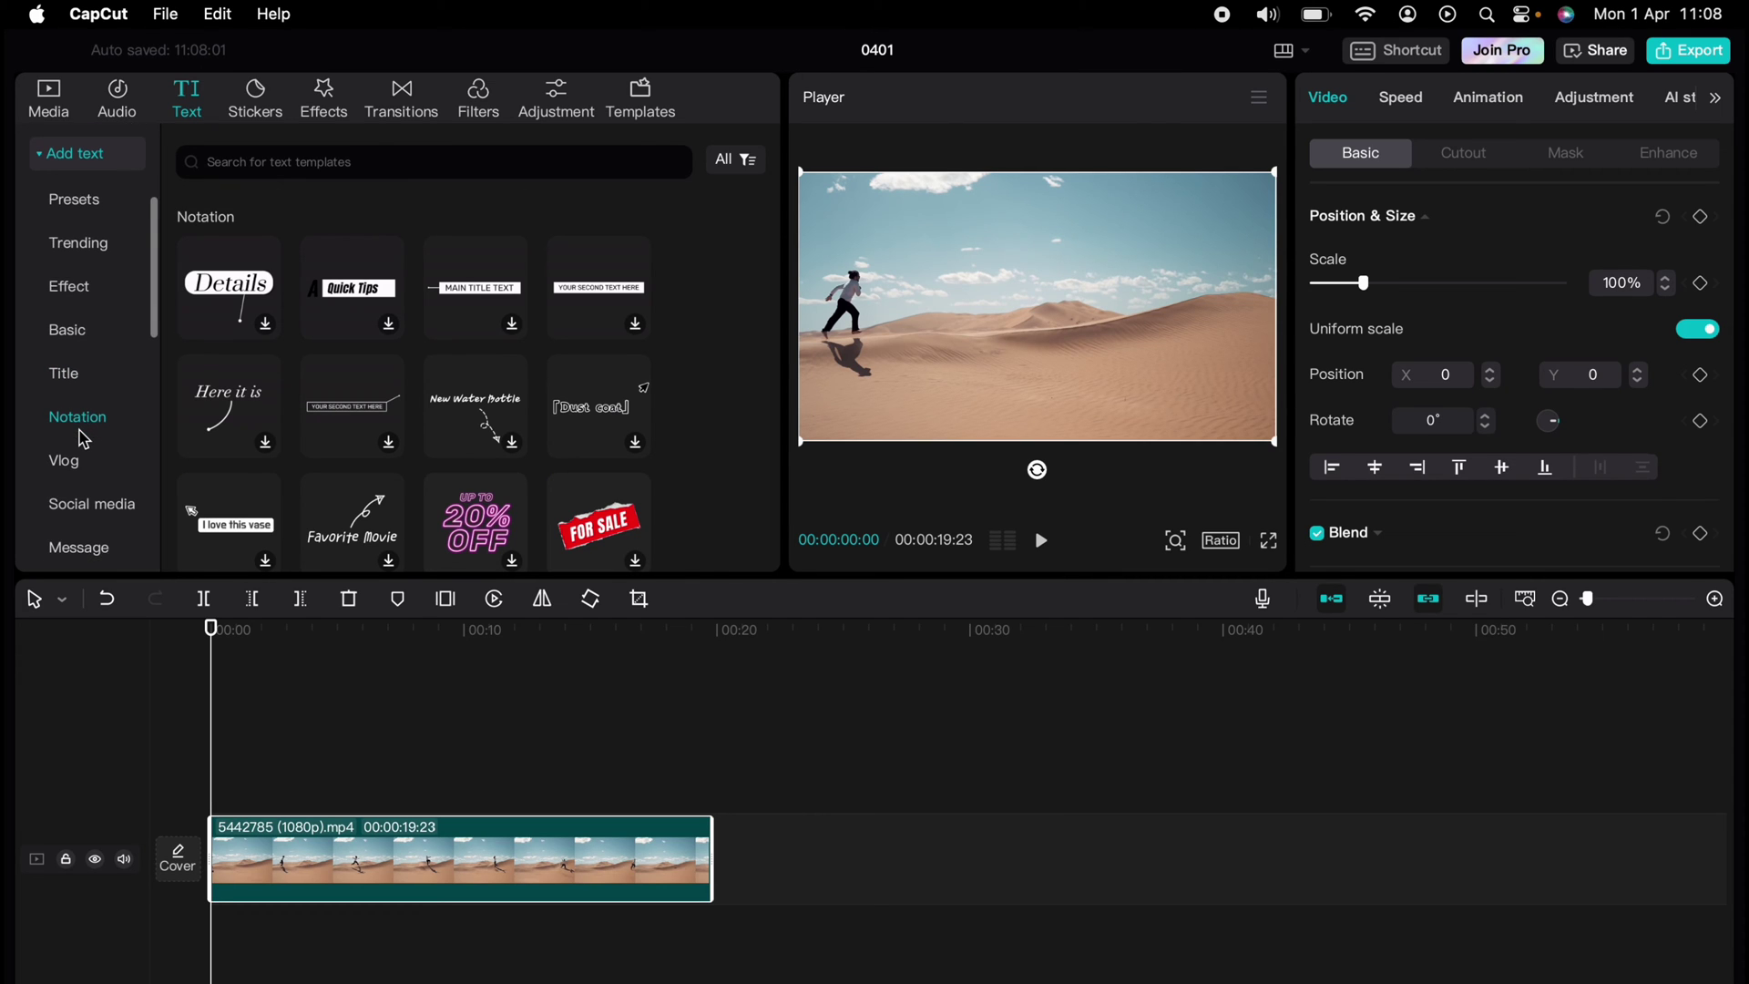
scroll(82, 437, "down", 2)
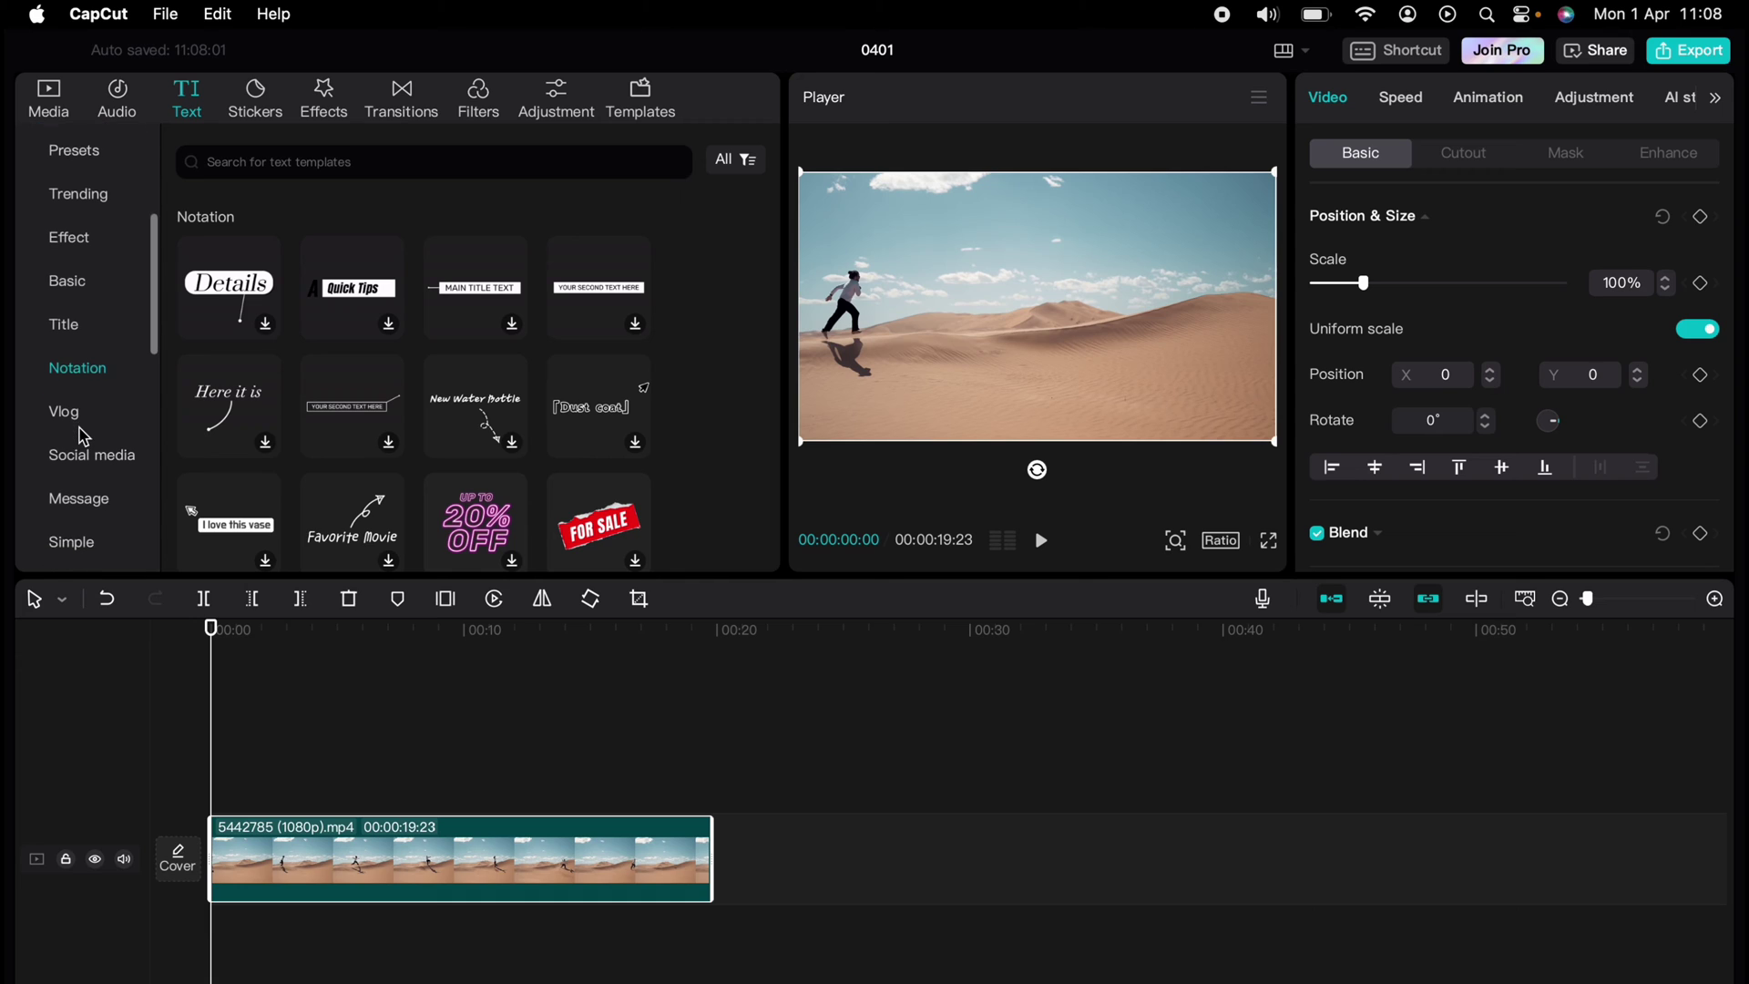
scroll(82, 437, "up", 4)
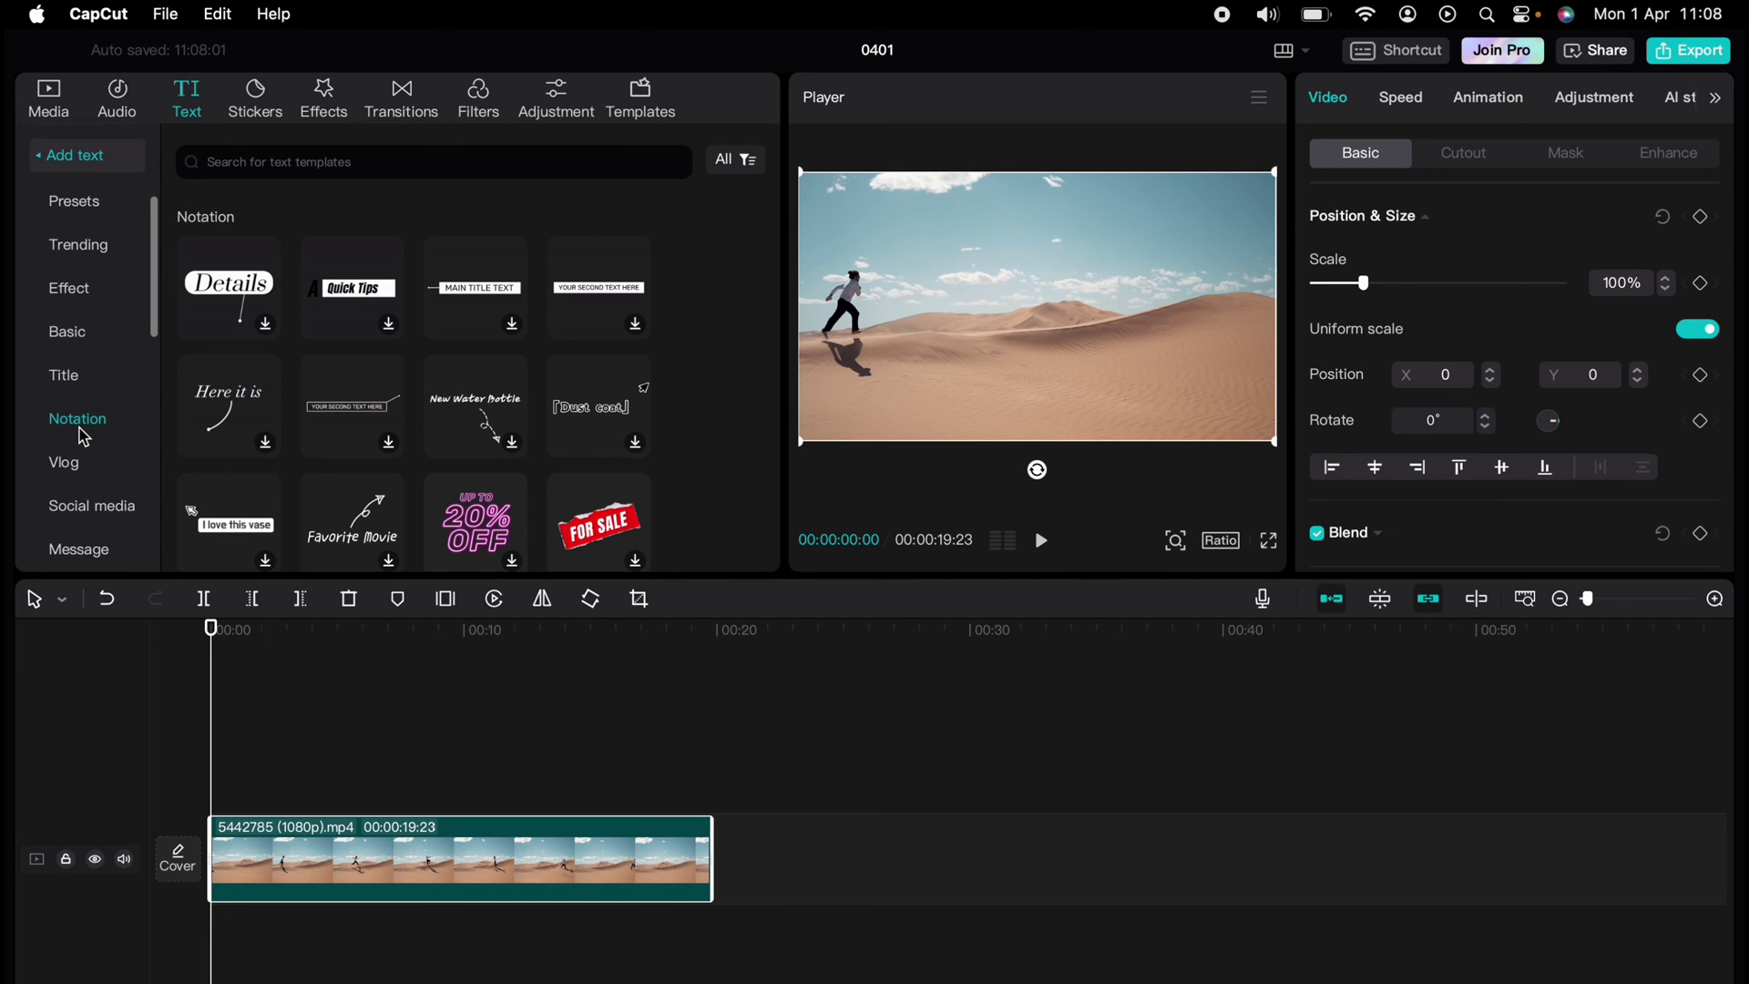
Return to Trending and download the bold white outlined Abc style.
left_click(102, 273)
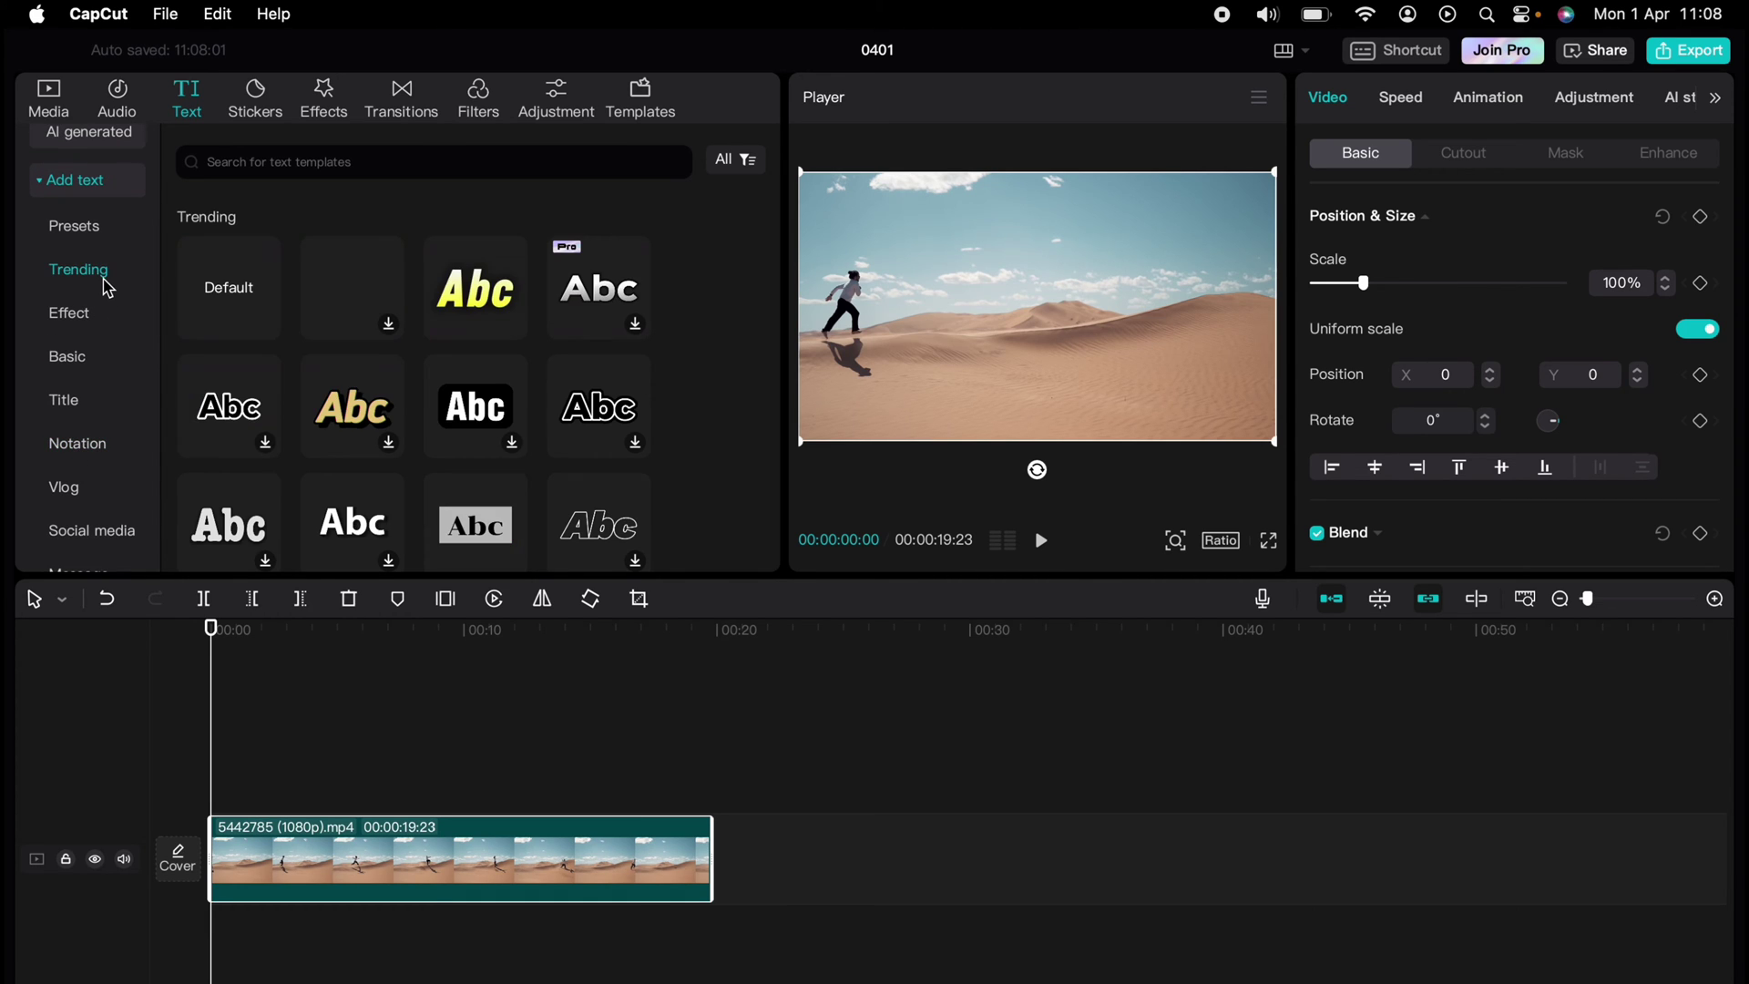
mouse_move(209, 313)
scroll(221, 373, "down", 3)
scroll(227, 364, "up", 2)
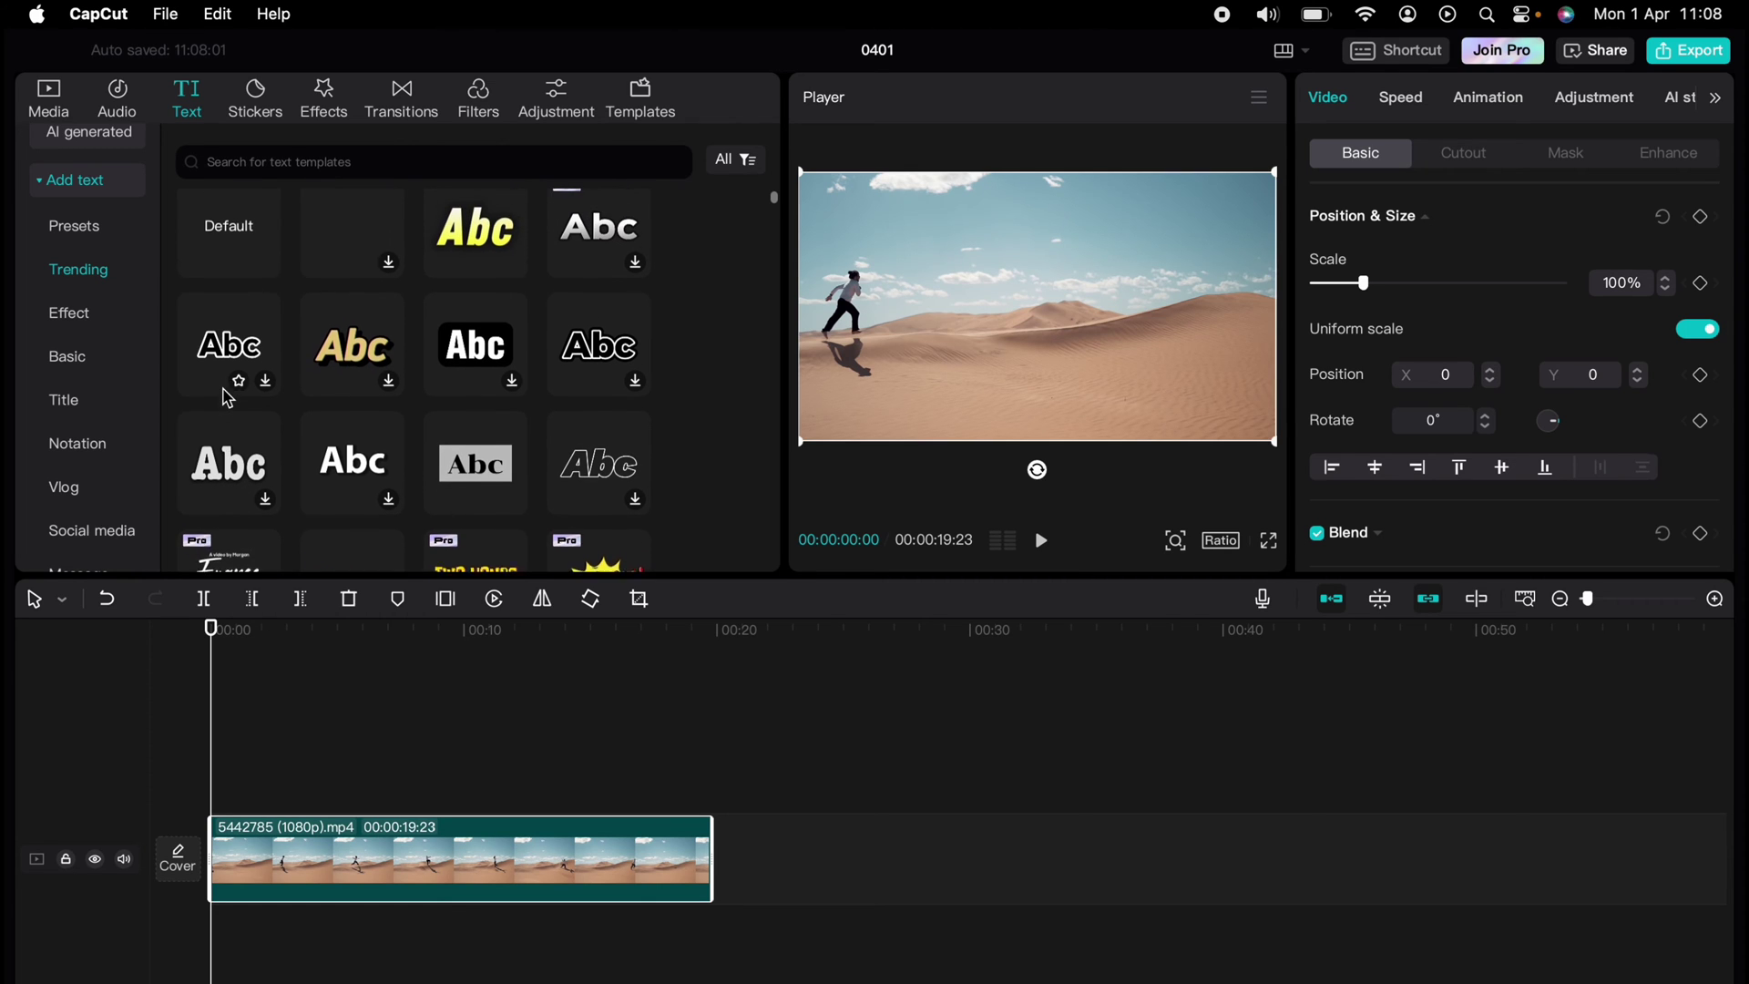
left_click(227, 470)
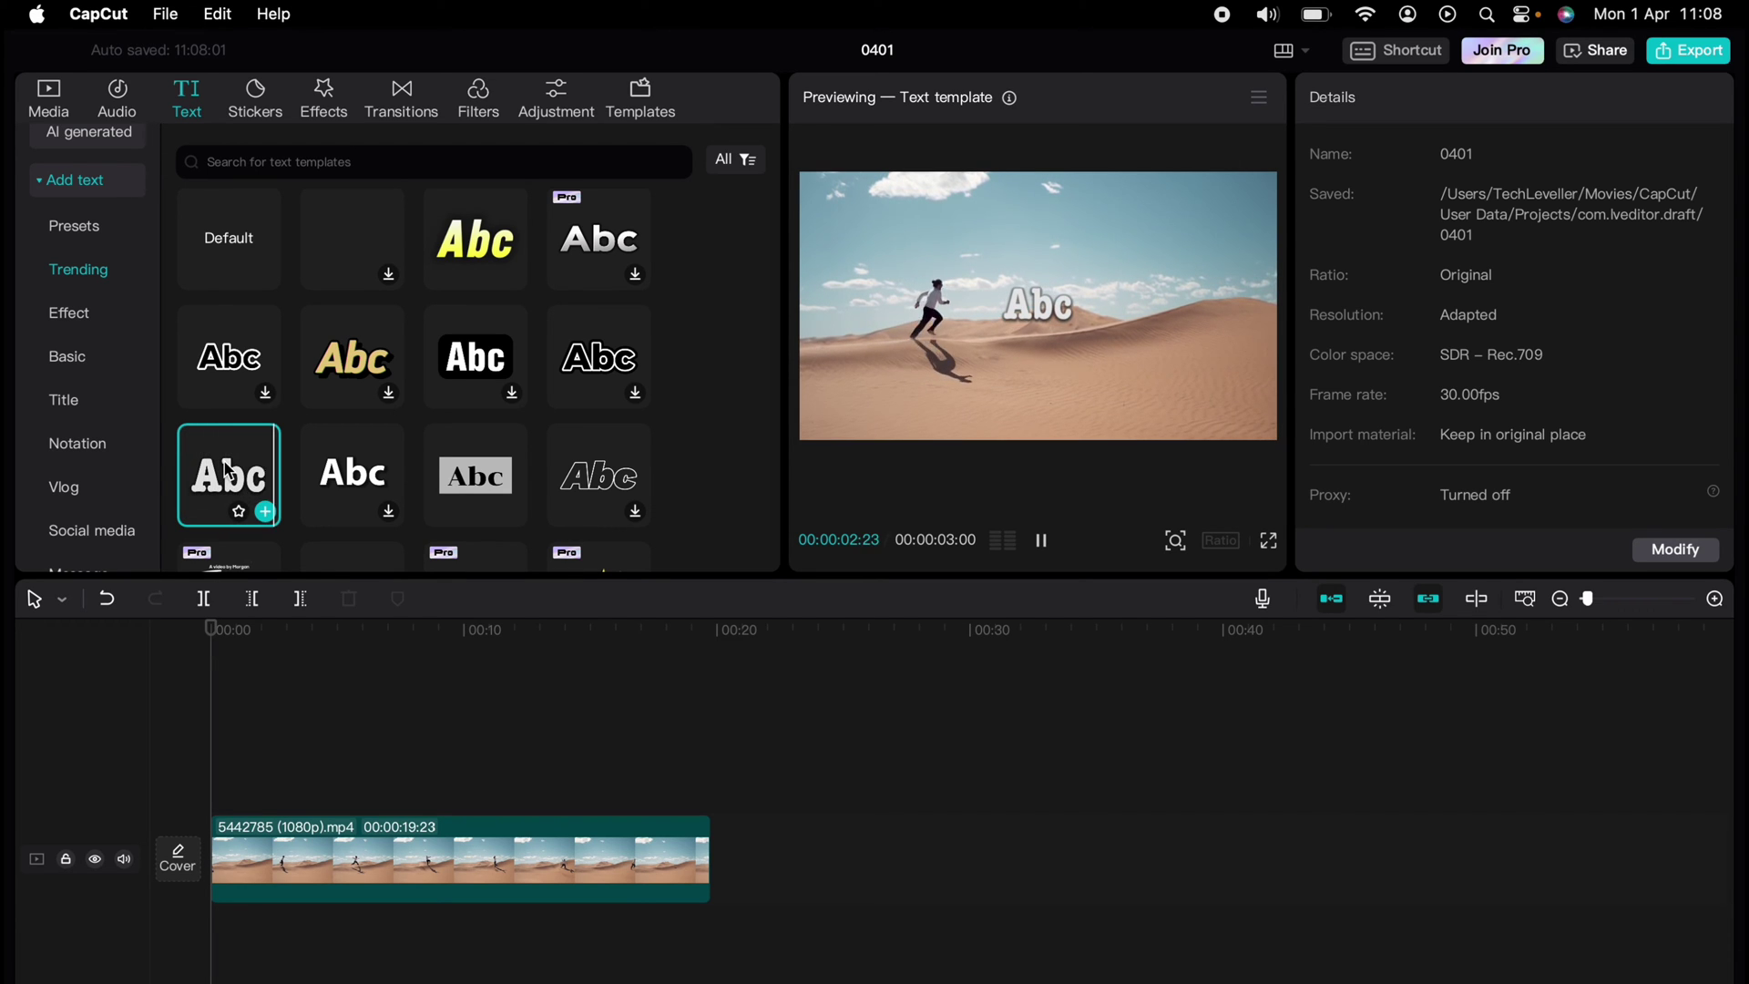
Add the Abc text above the desert clip at 00:00:02:25, moving it lower and enlarging it.
left_click_drag(227, 470, 265, 797)
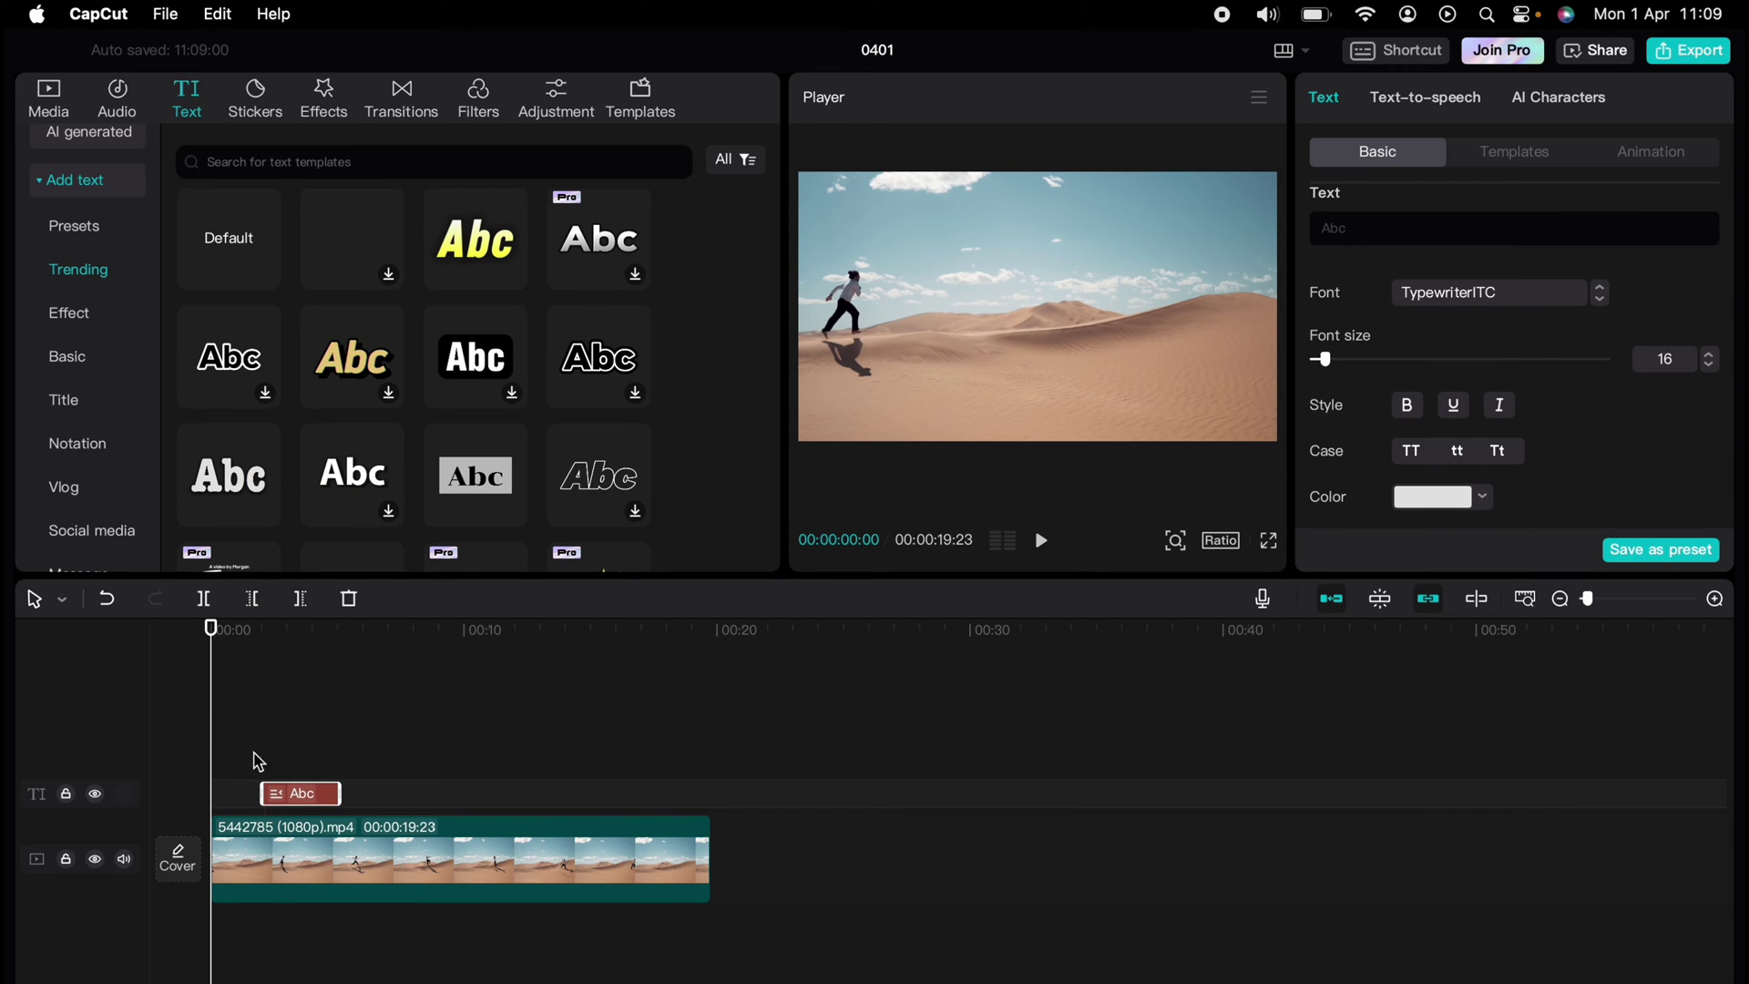
left_click_drag(213, 706, 282, 697)
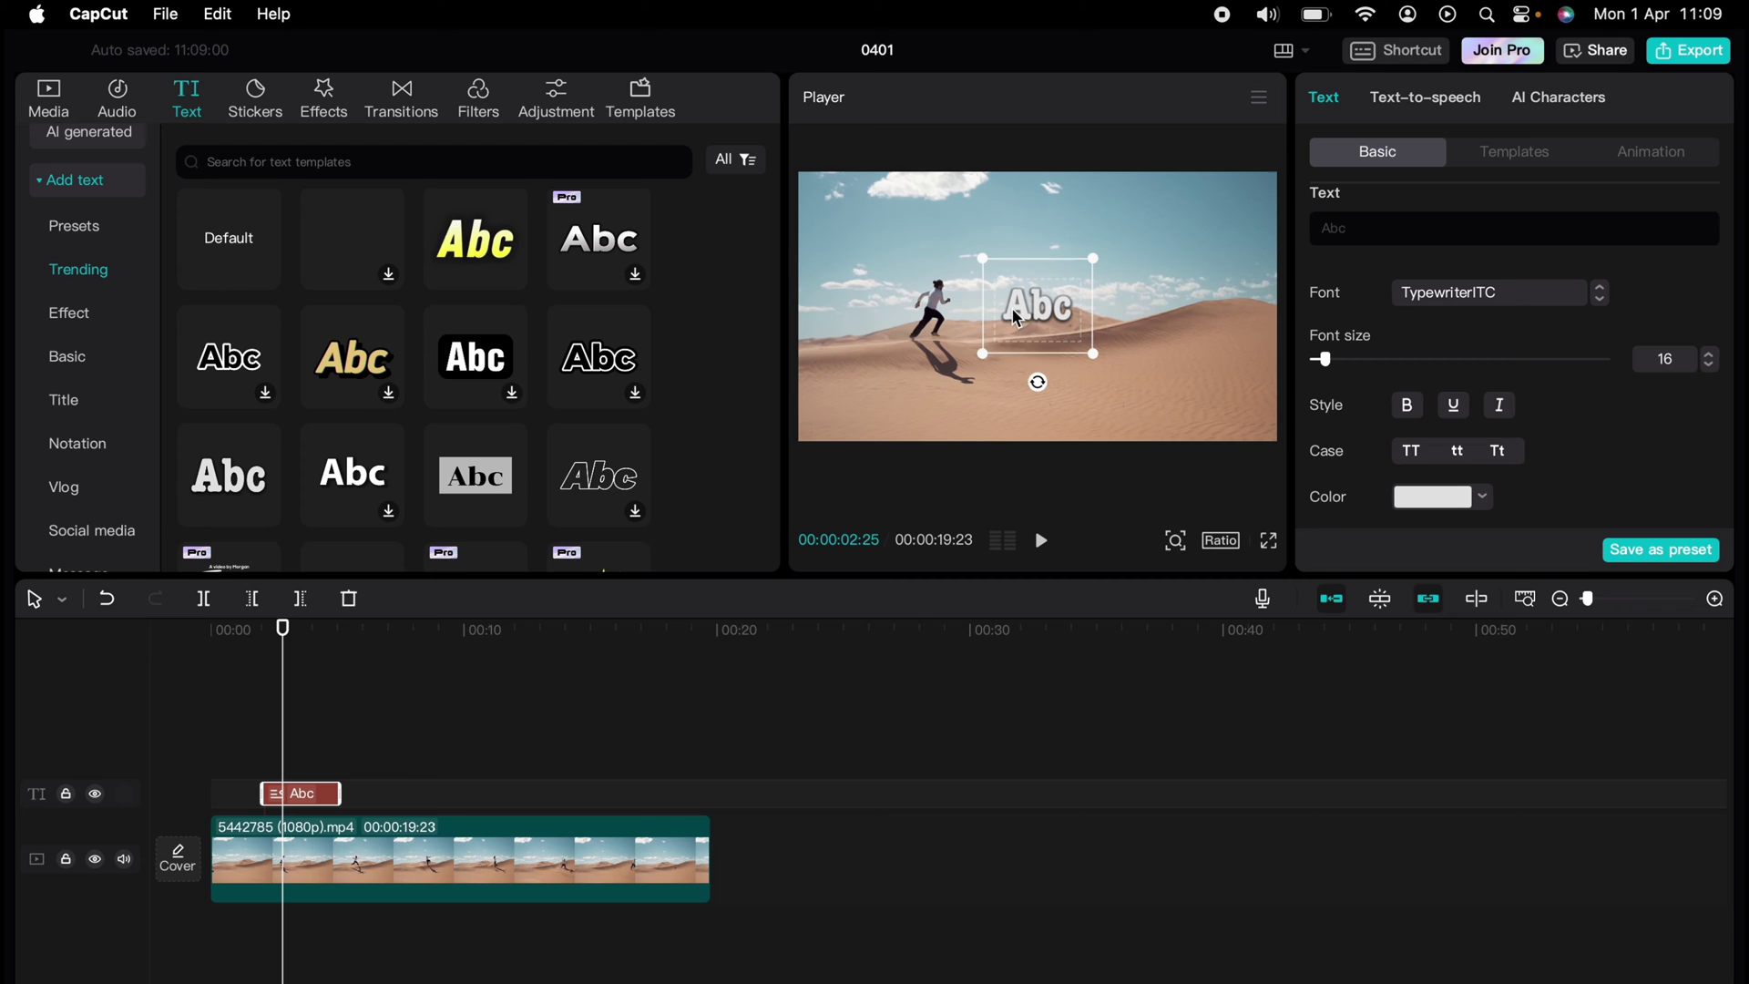
left_click_drag(1016, 316, 975, 401)
left_click_drag(1052, 346, 1089, 334)
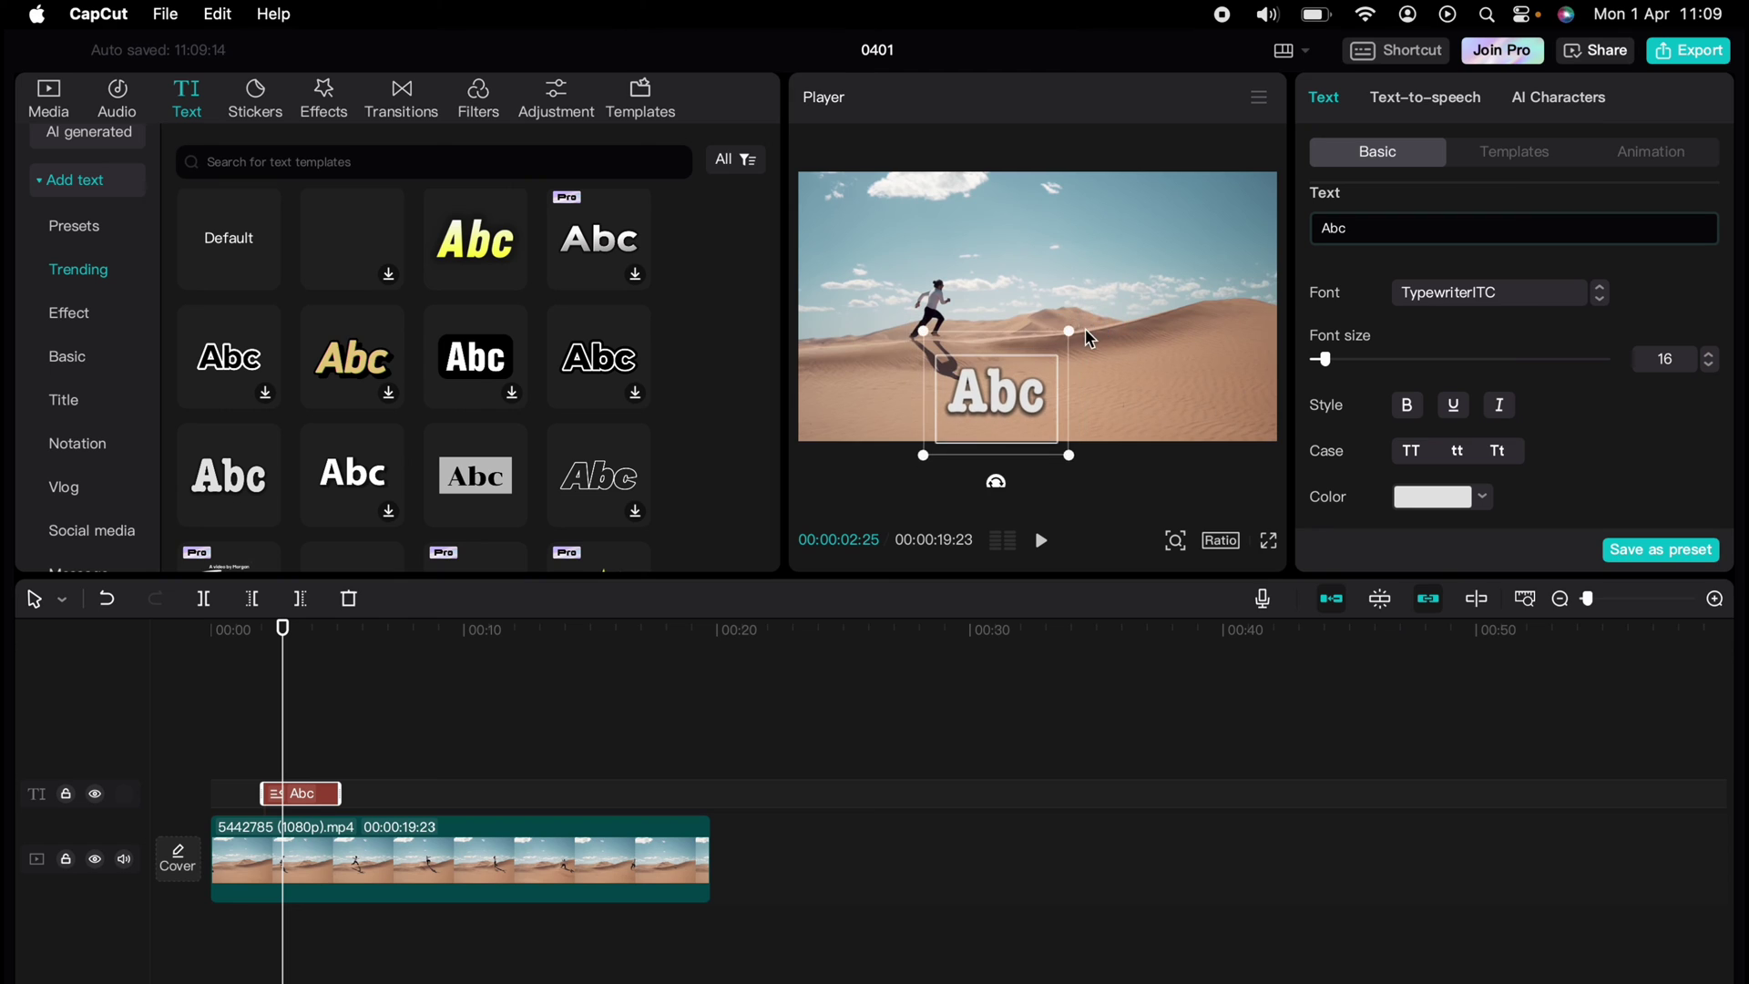
Change the title text to 'Happyness' and try bold, underline and italic, removing each.
double_click(1368, 228)
type("Happy")
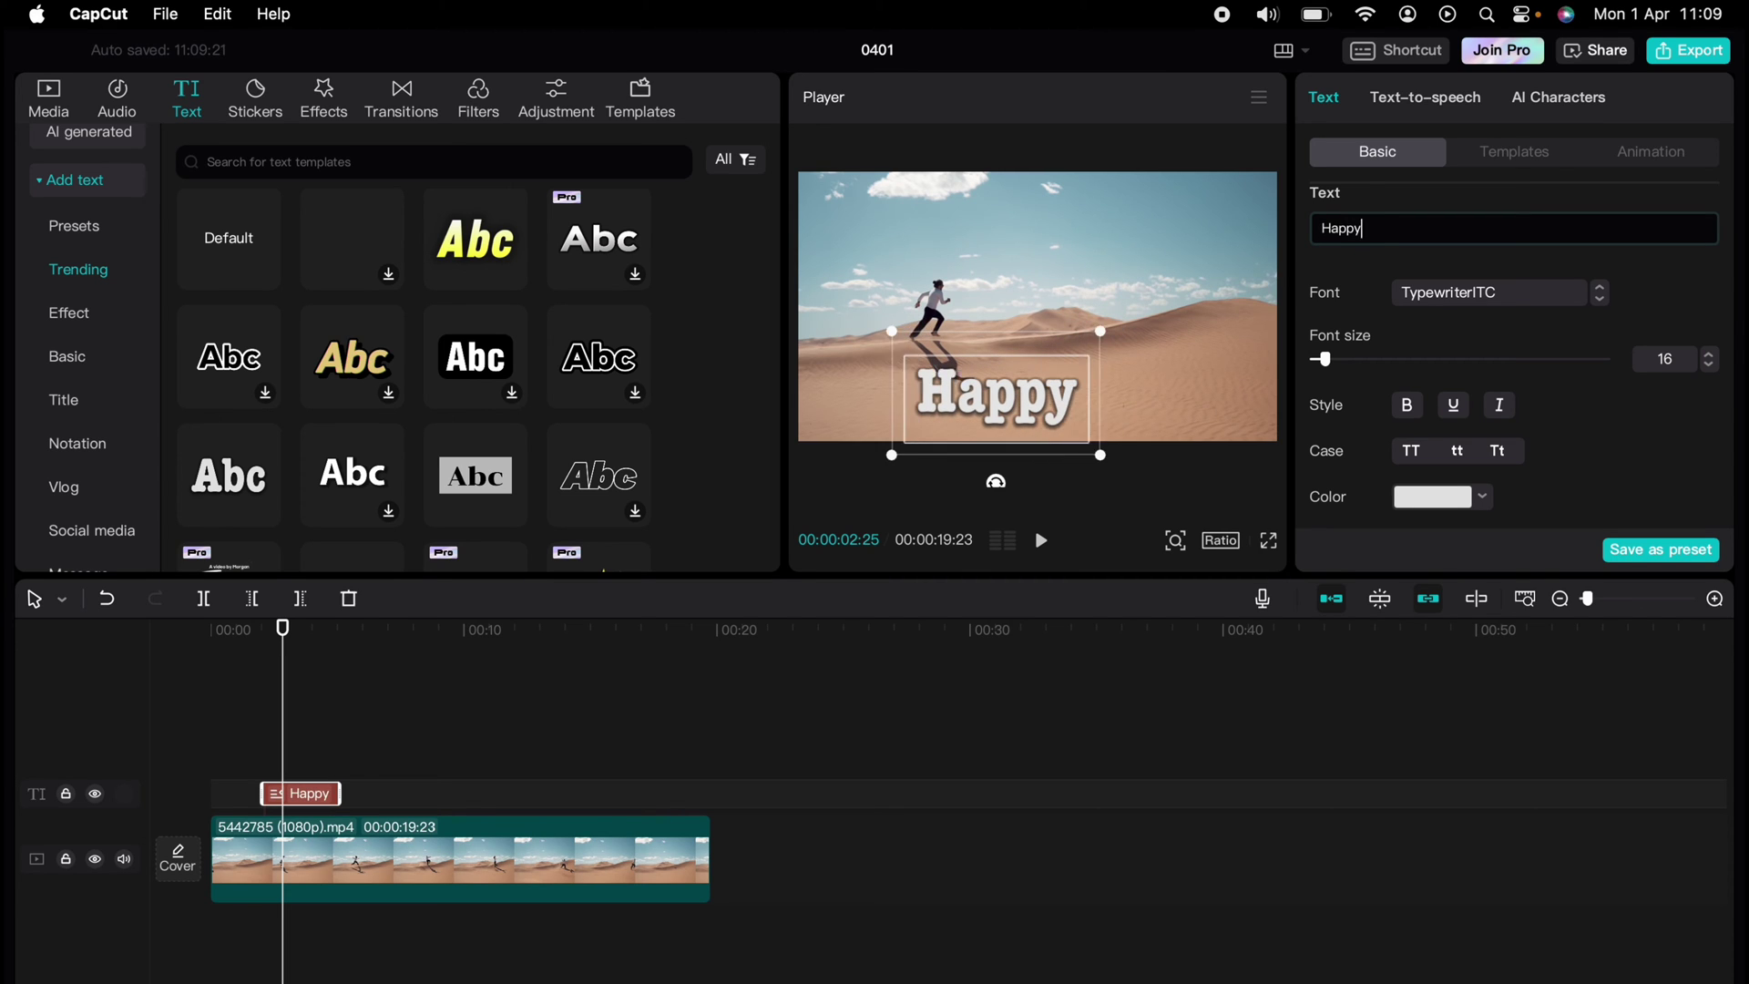
type("ness")
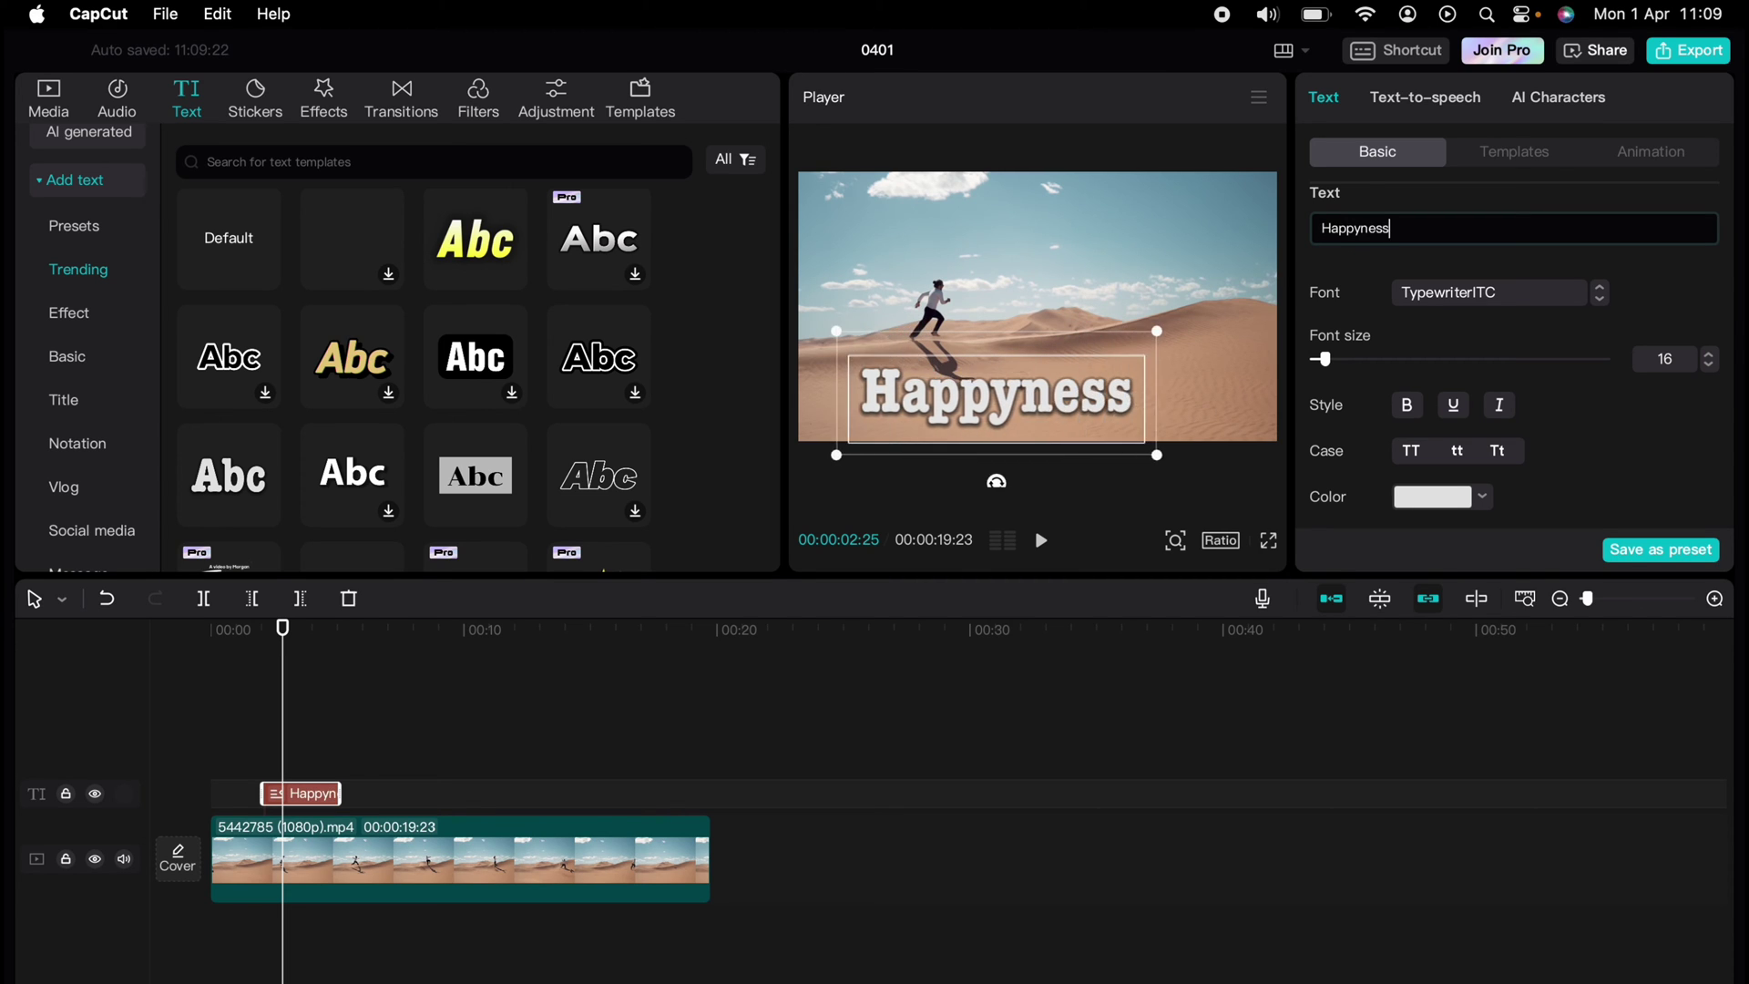
left_click(1409, 406)
left_click(1409, 406)
left_click(1453, 404)
left_click(1453, 405)
left_click(1495, 406)
left_click(1493, 409)
Cycle the title through lowercase, uppercase and first-letter case, then colour it red.
left_click(1457, 455)
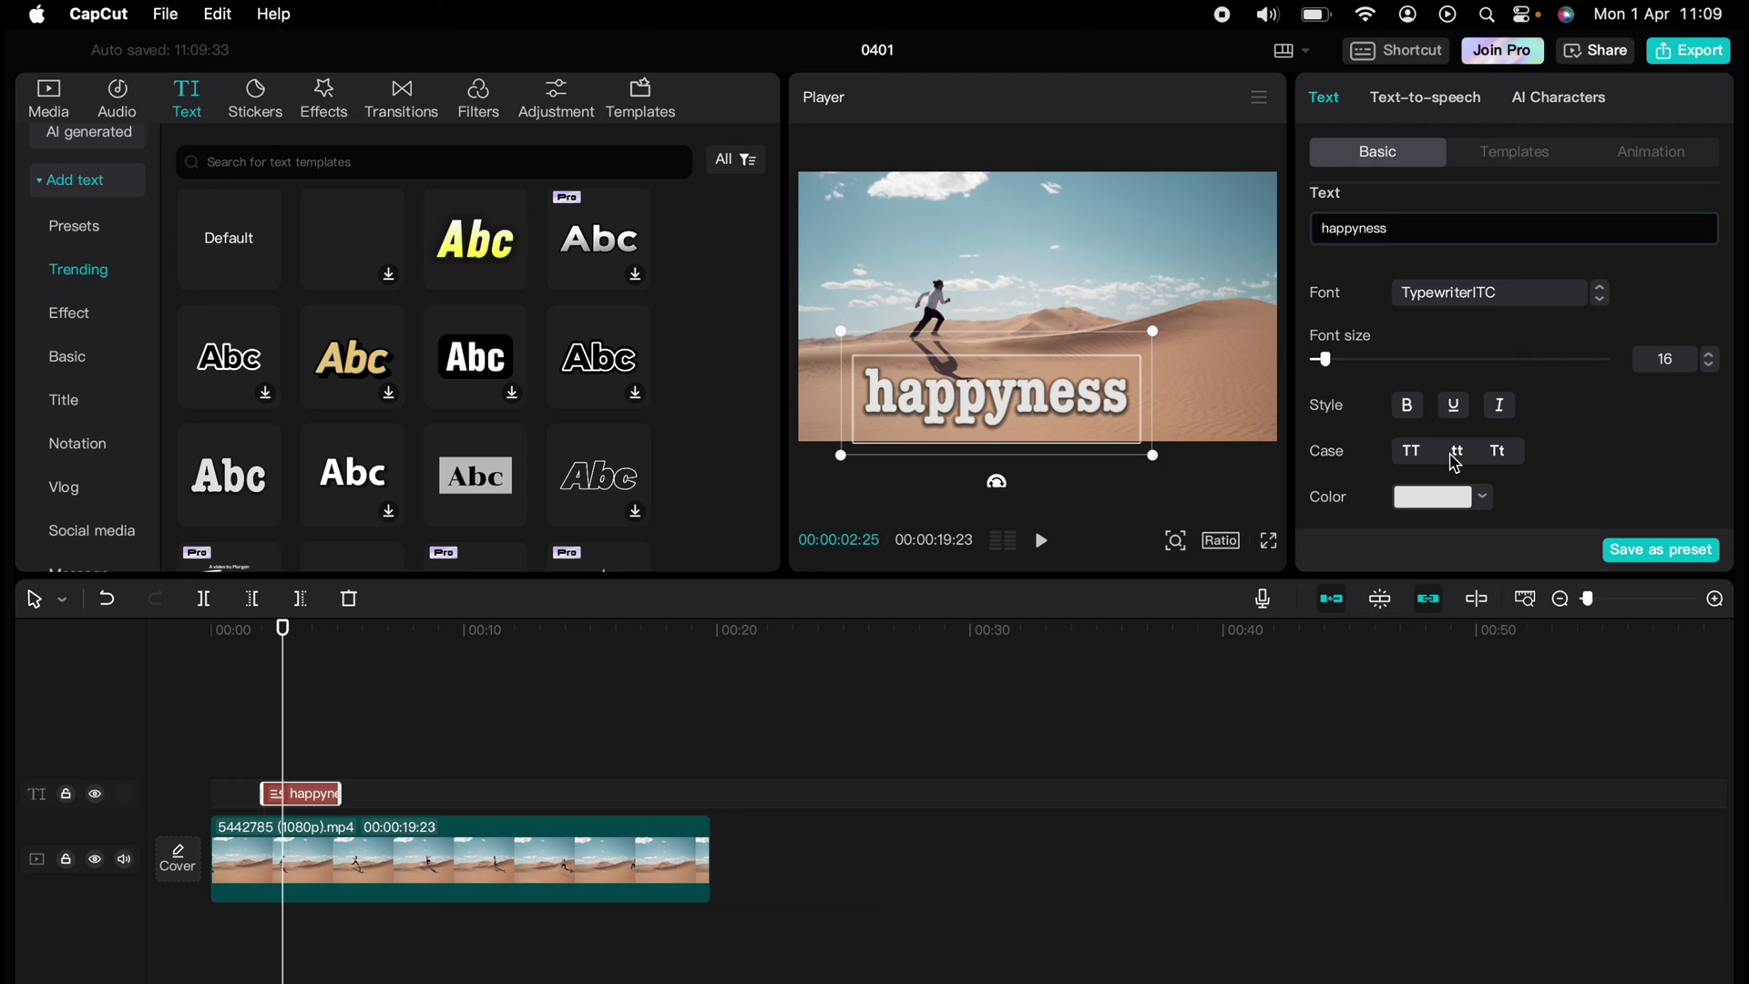
left_click(1418, 456)
left_click(1496, 451)
scroll(1530, 449, "down", 2)
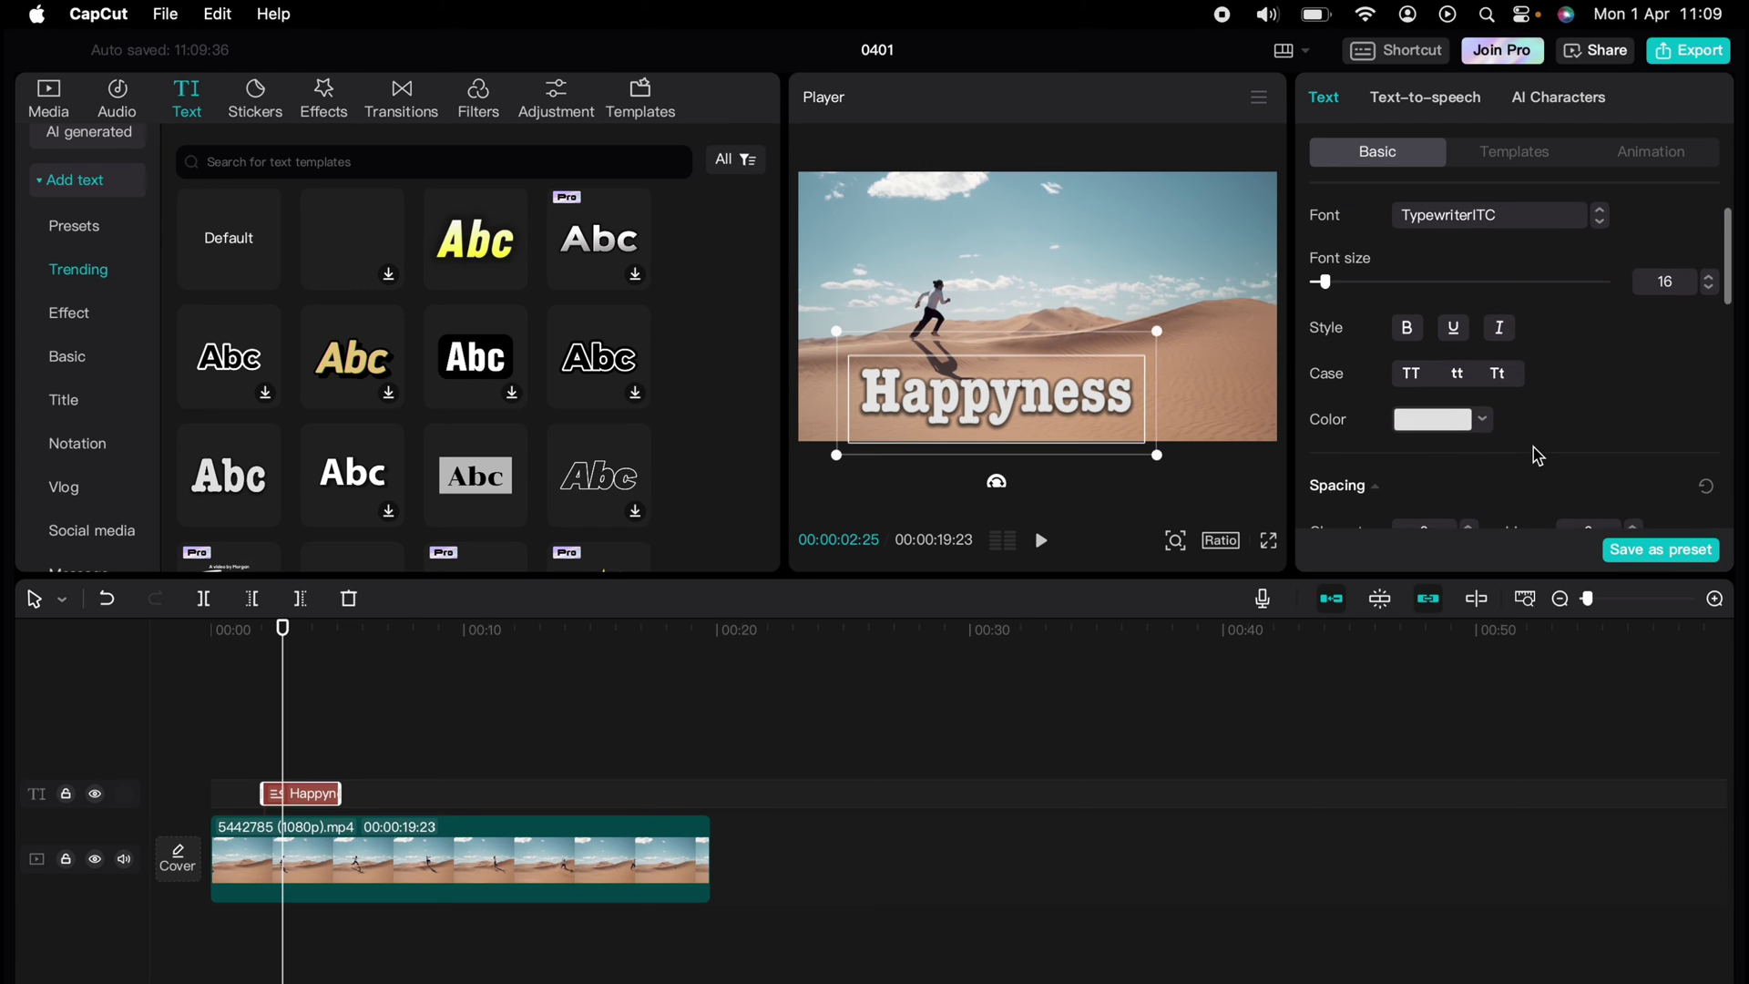
left_click(1490, 432)
left_click_drag(1487, 464, 1589, 494)
Make the title yellow and raise its scale to 159%.
left_click(1482, 747)
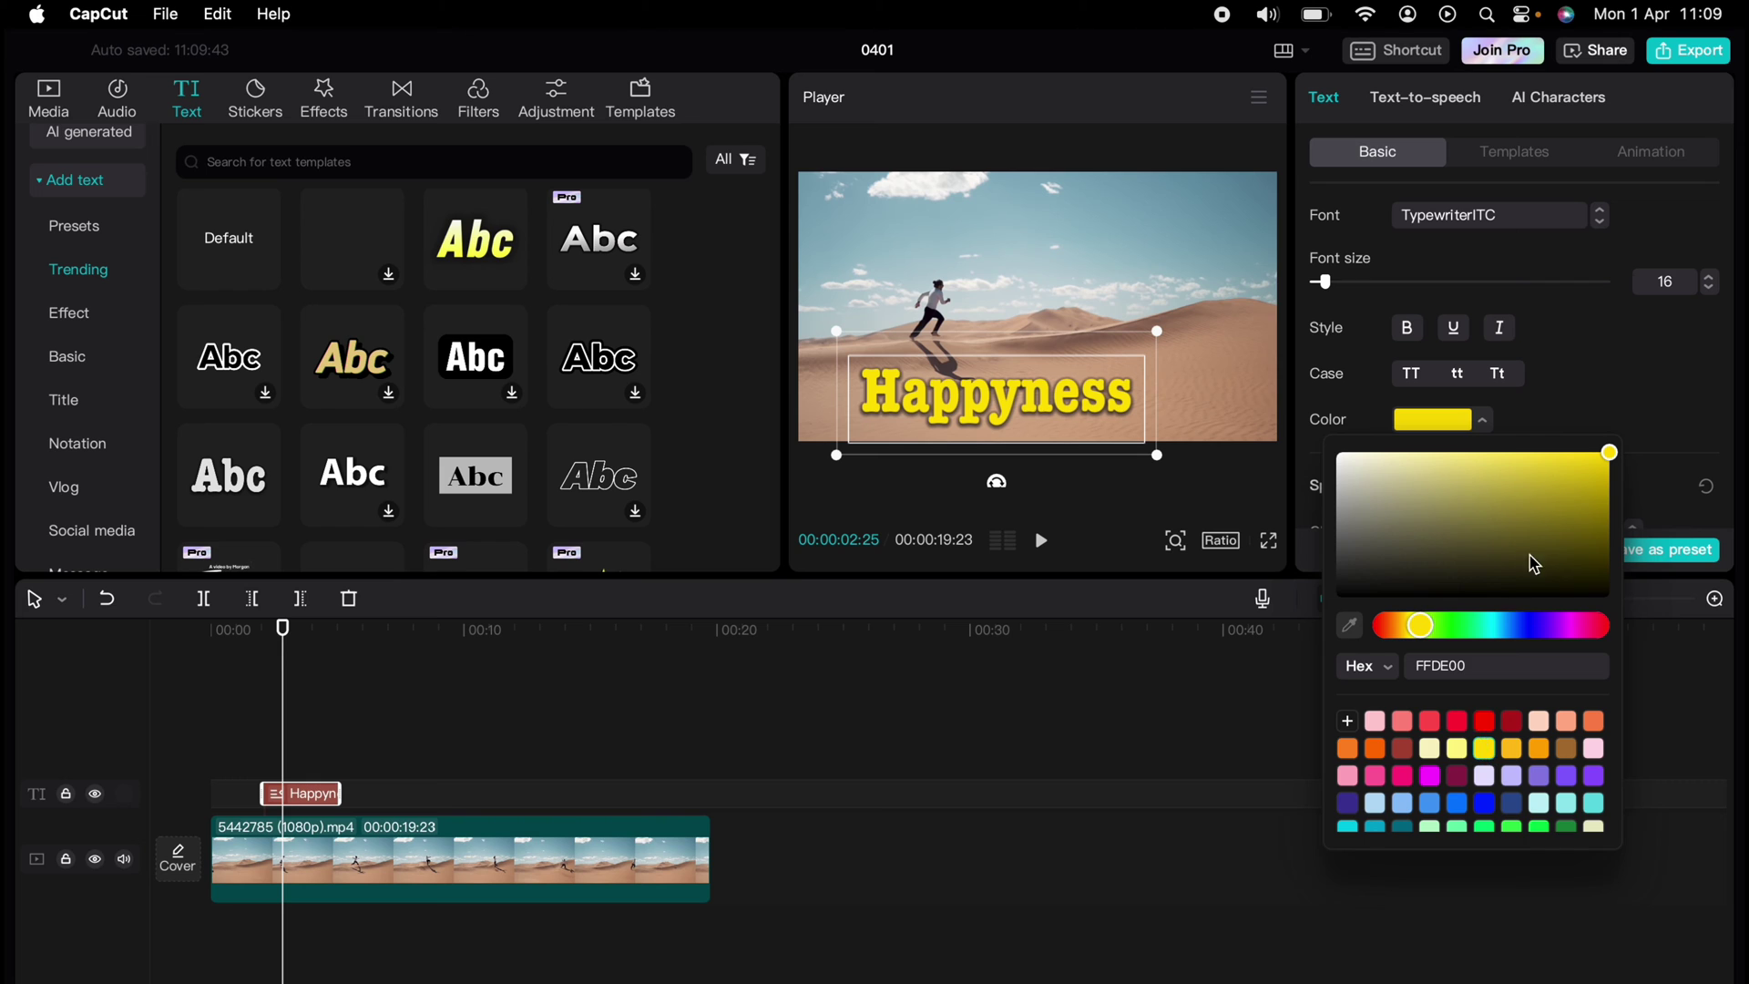
left_click(1538, 429)
scroll(1475, 424, "down", 4)
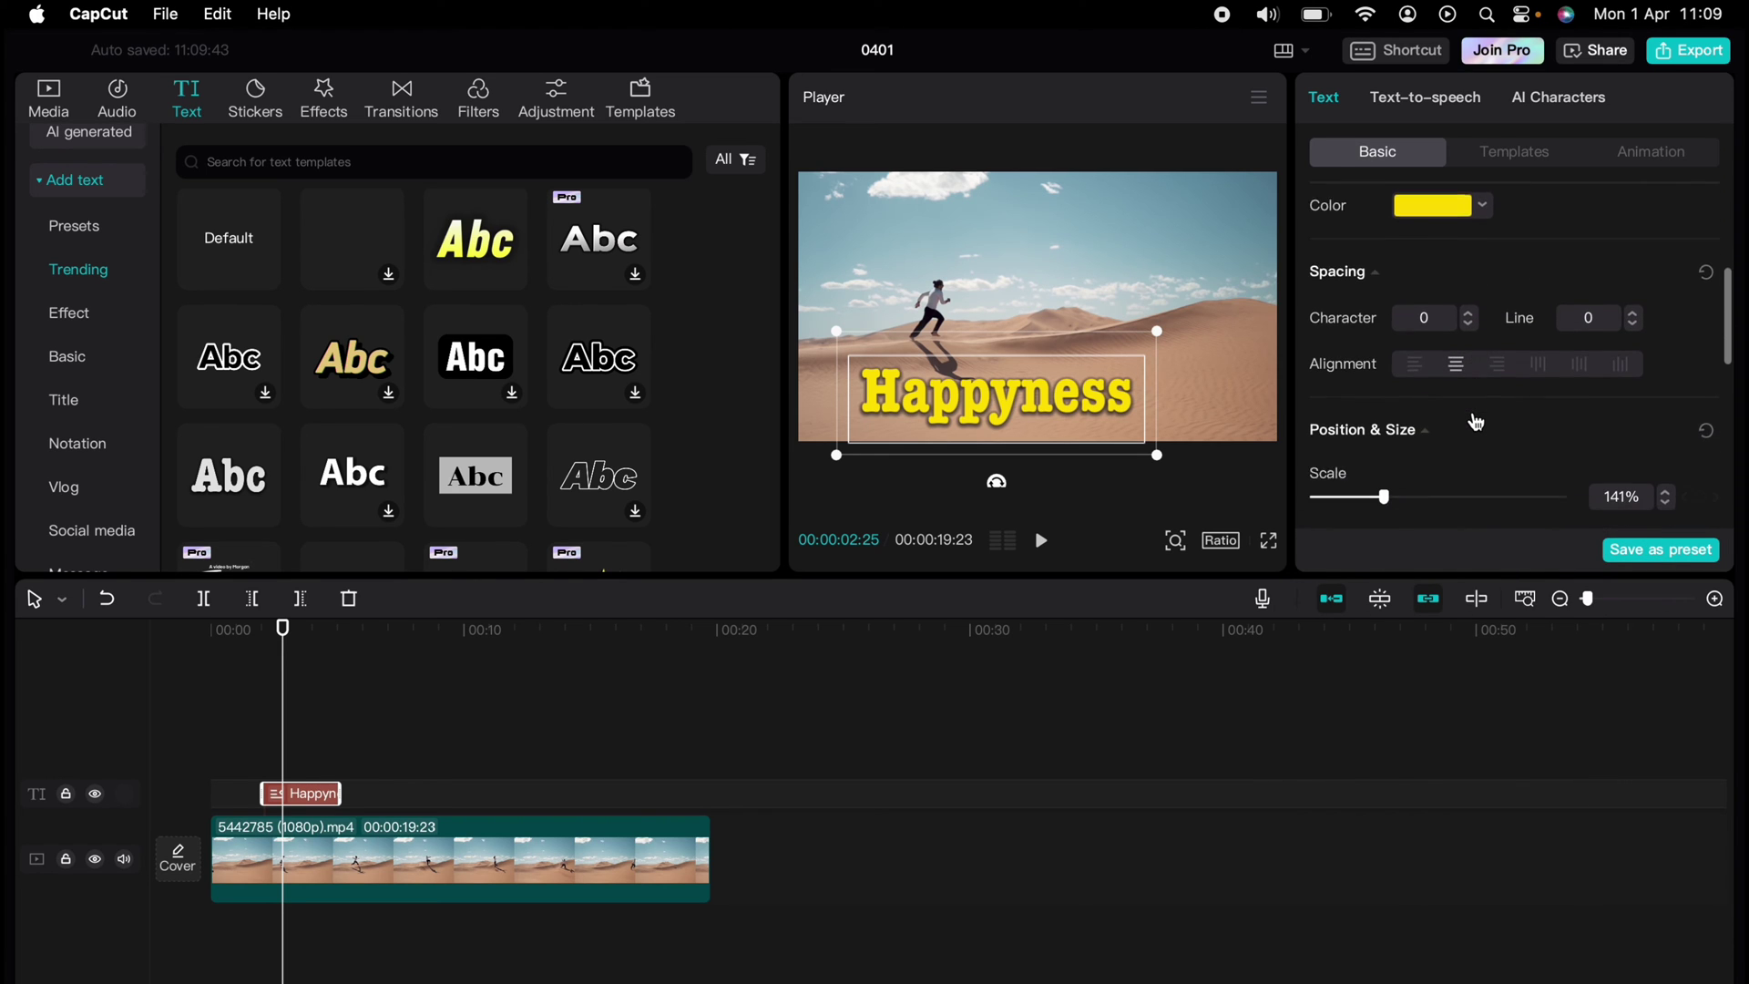
scroll(1475, 421, "down", 2)
mouse_move(1384, 424)
left_mouse_down()
mouse_move(1421, 428)
mouse_move(1392, 424)
left_mouse_up()
scroll(1480, 467, "down", 2)
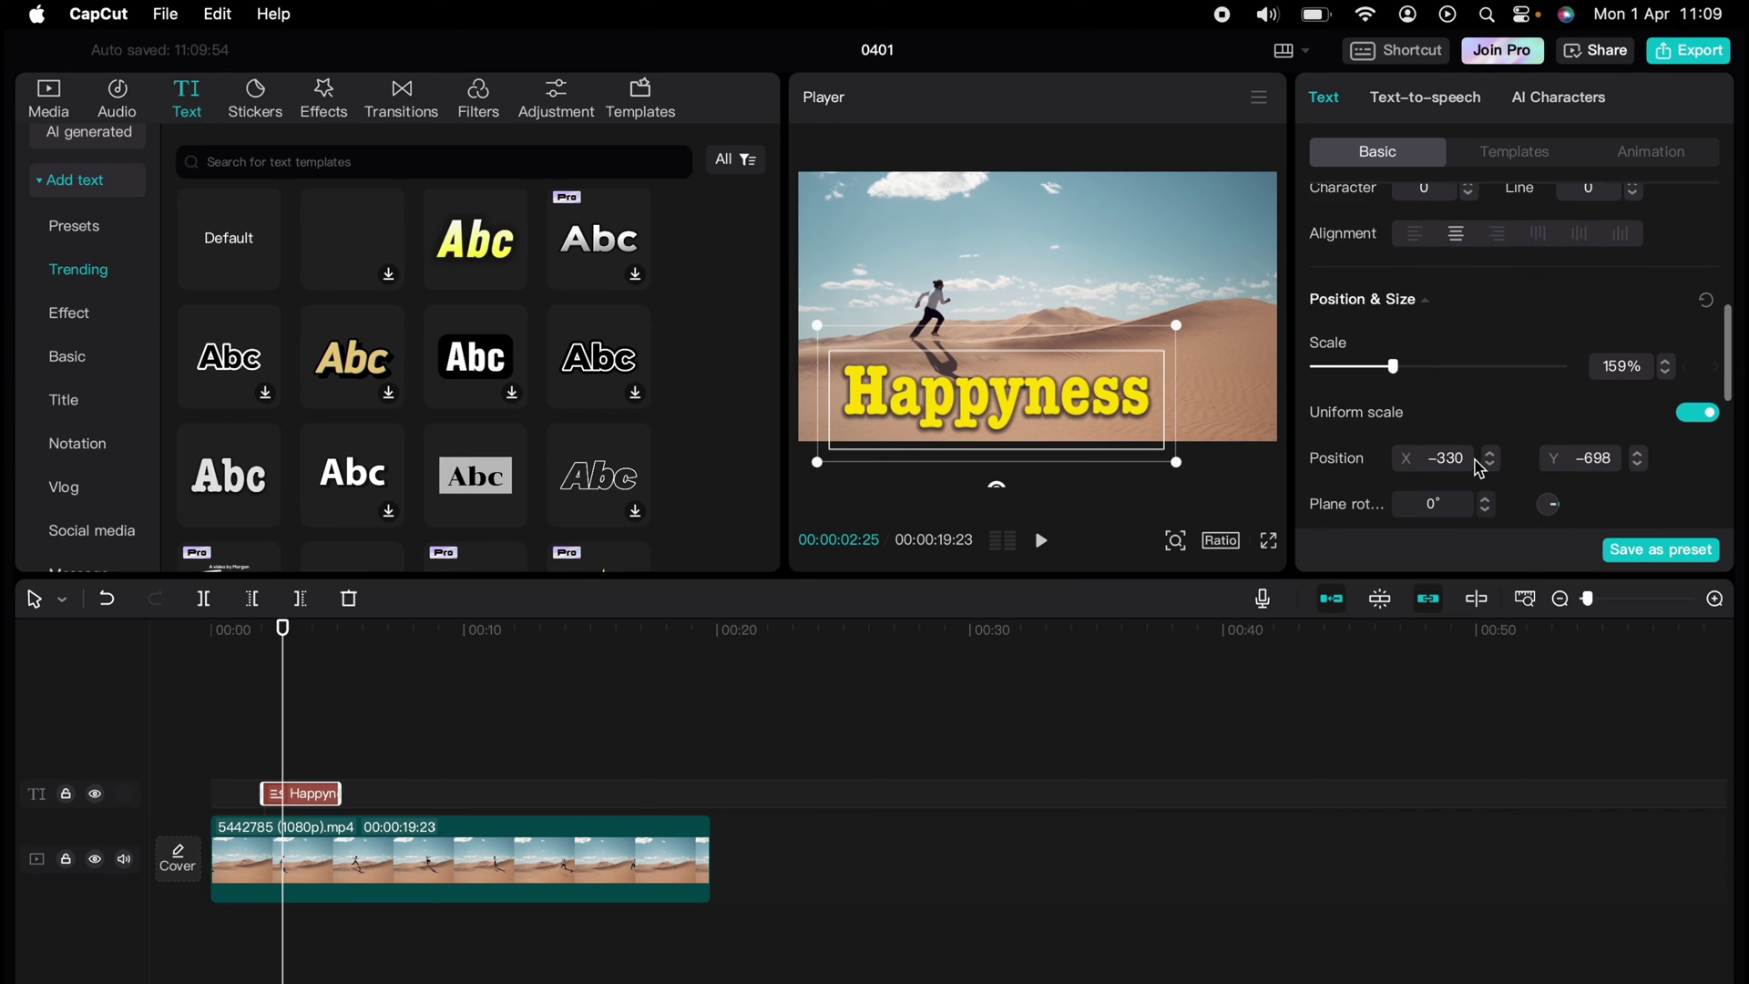
scroll(1480, 467, "down", 2)
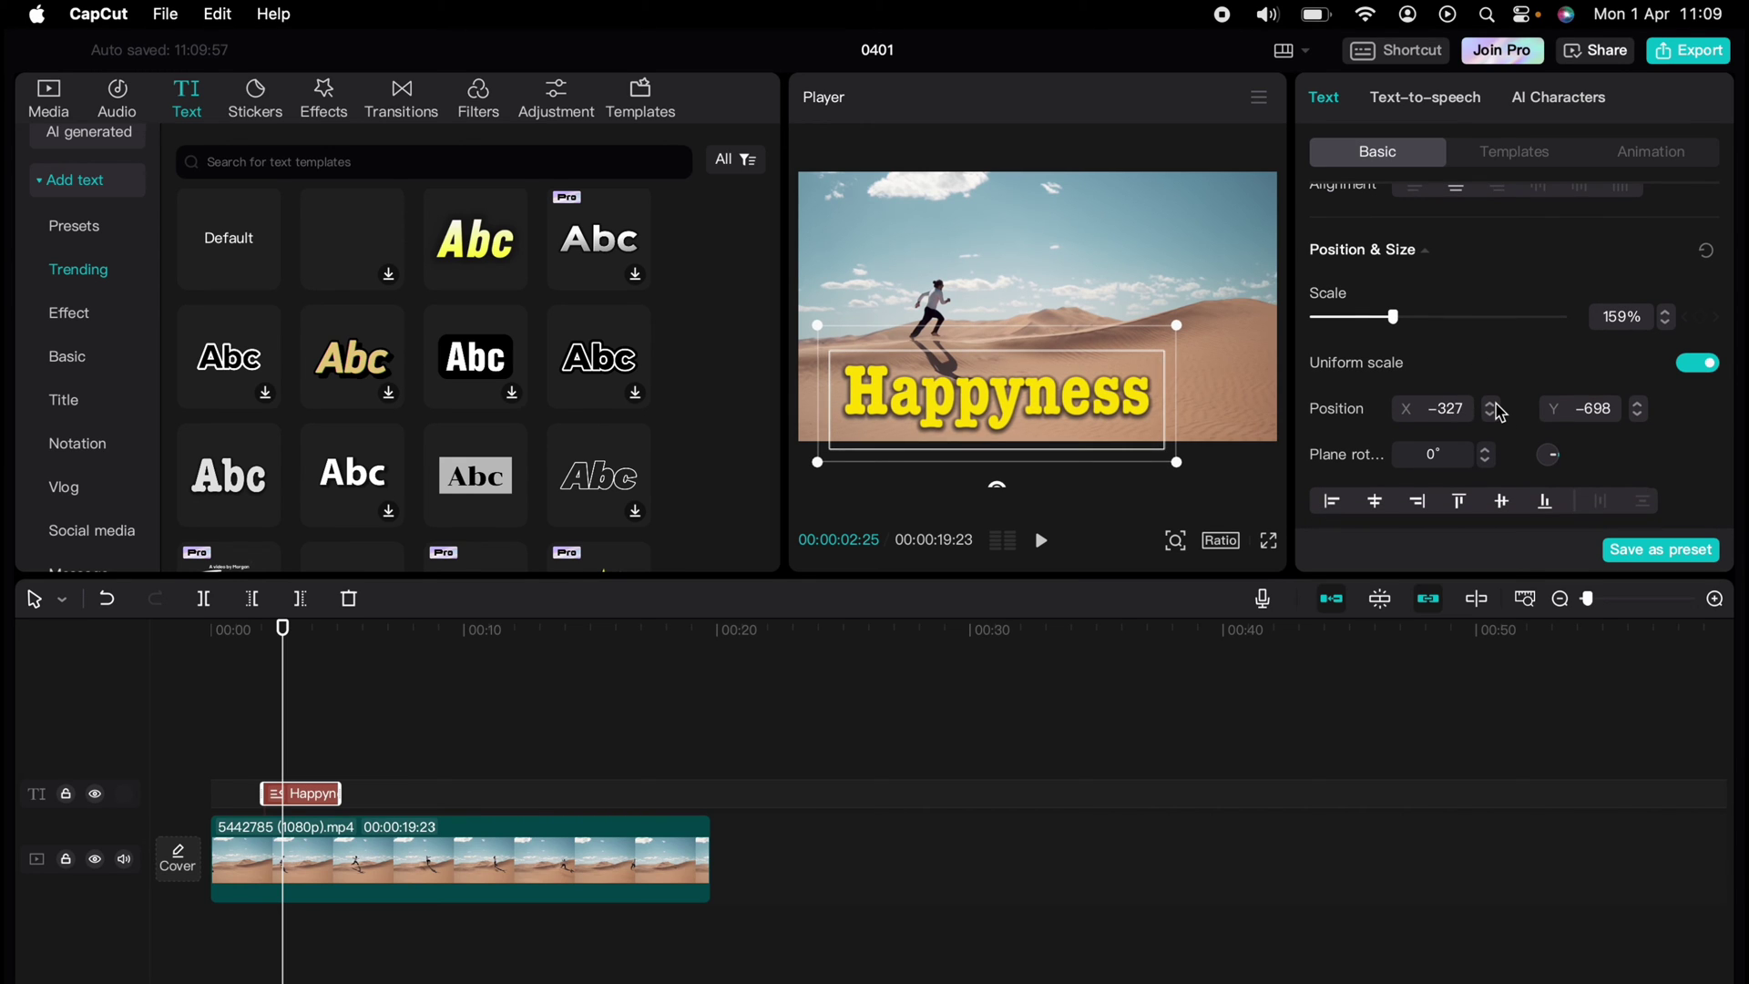
Position the title at X 0, Y -722, centred low in the frame, at 100% opacity.
left_click(1490, 403)
left_click(1041, 390)
left_click_drag(1041, 390, 1047, 393)
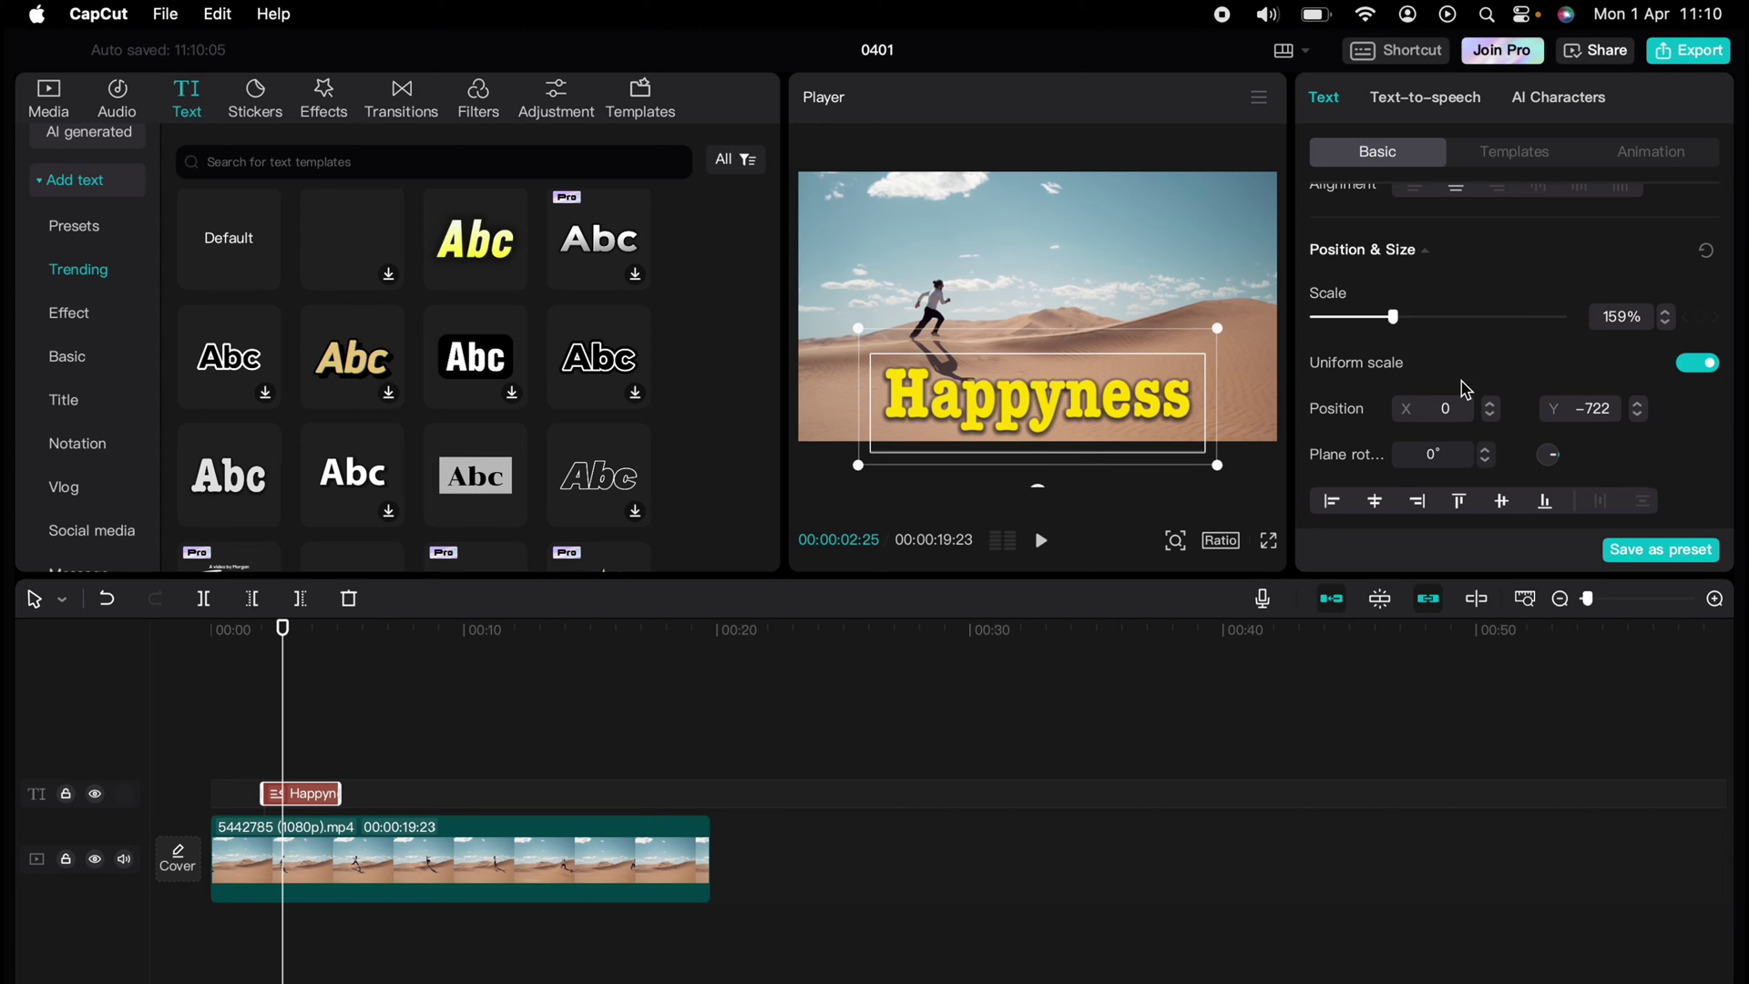
scroll(1464, 389, "down", 6)
scroll(1464, 389, "down", 1)
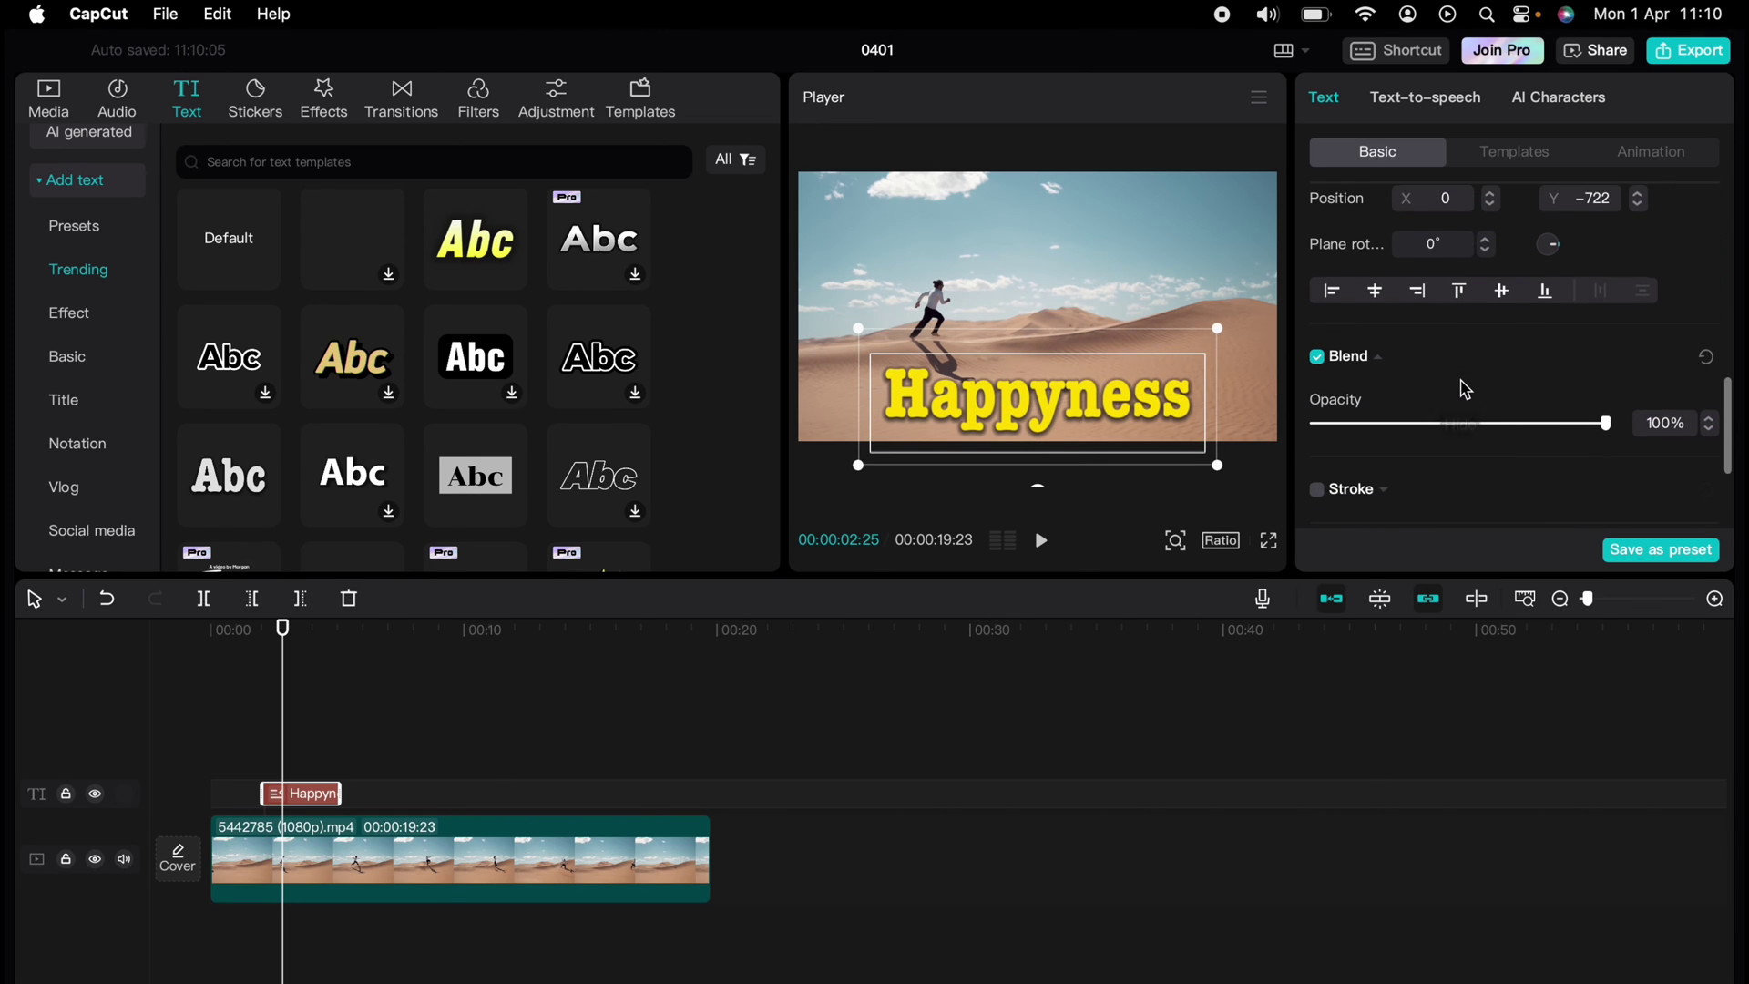
mouse_move(1604, 423)
left_mouse_down()
mouse_move(1452, 422)
mouse_move(1613, 430)
left_mouse_up()
scroll(1511, 453, "down", 6)
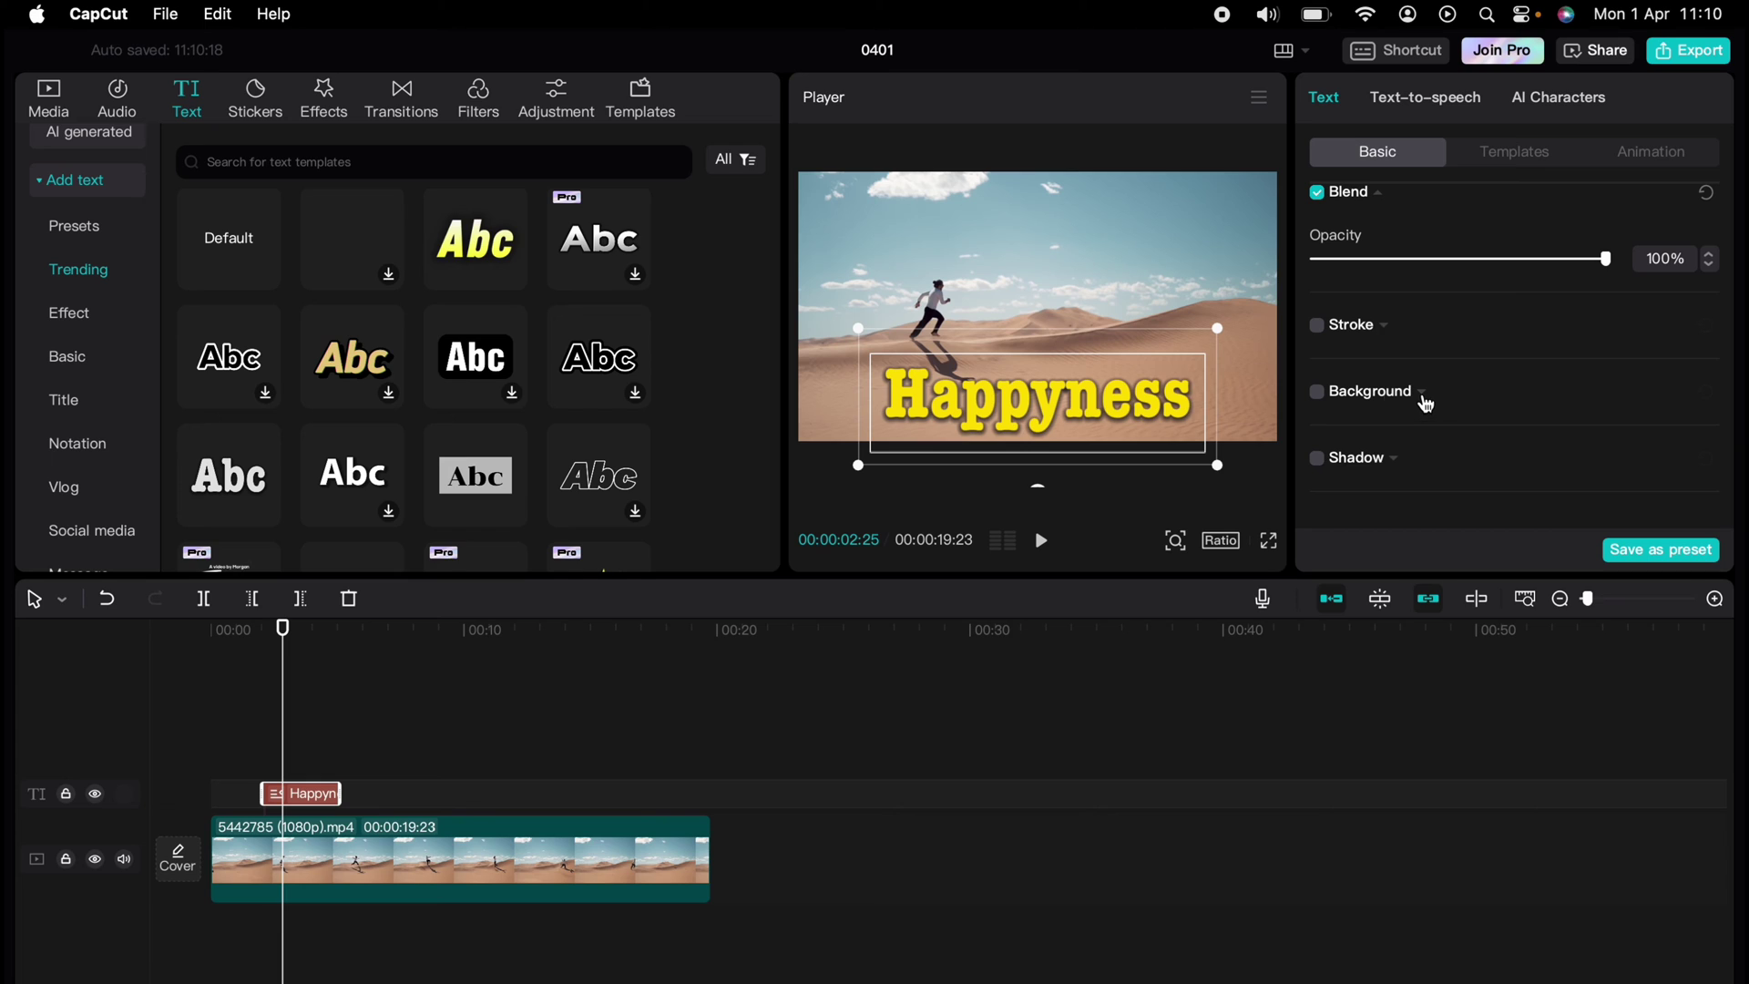
left_click(1317, 392)
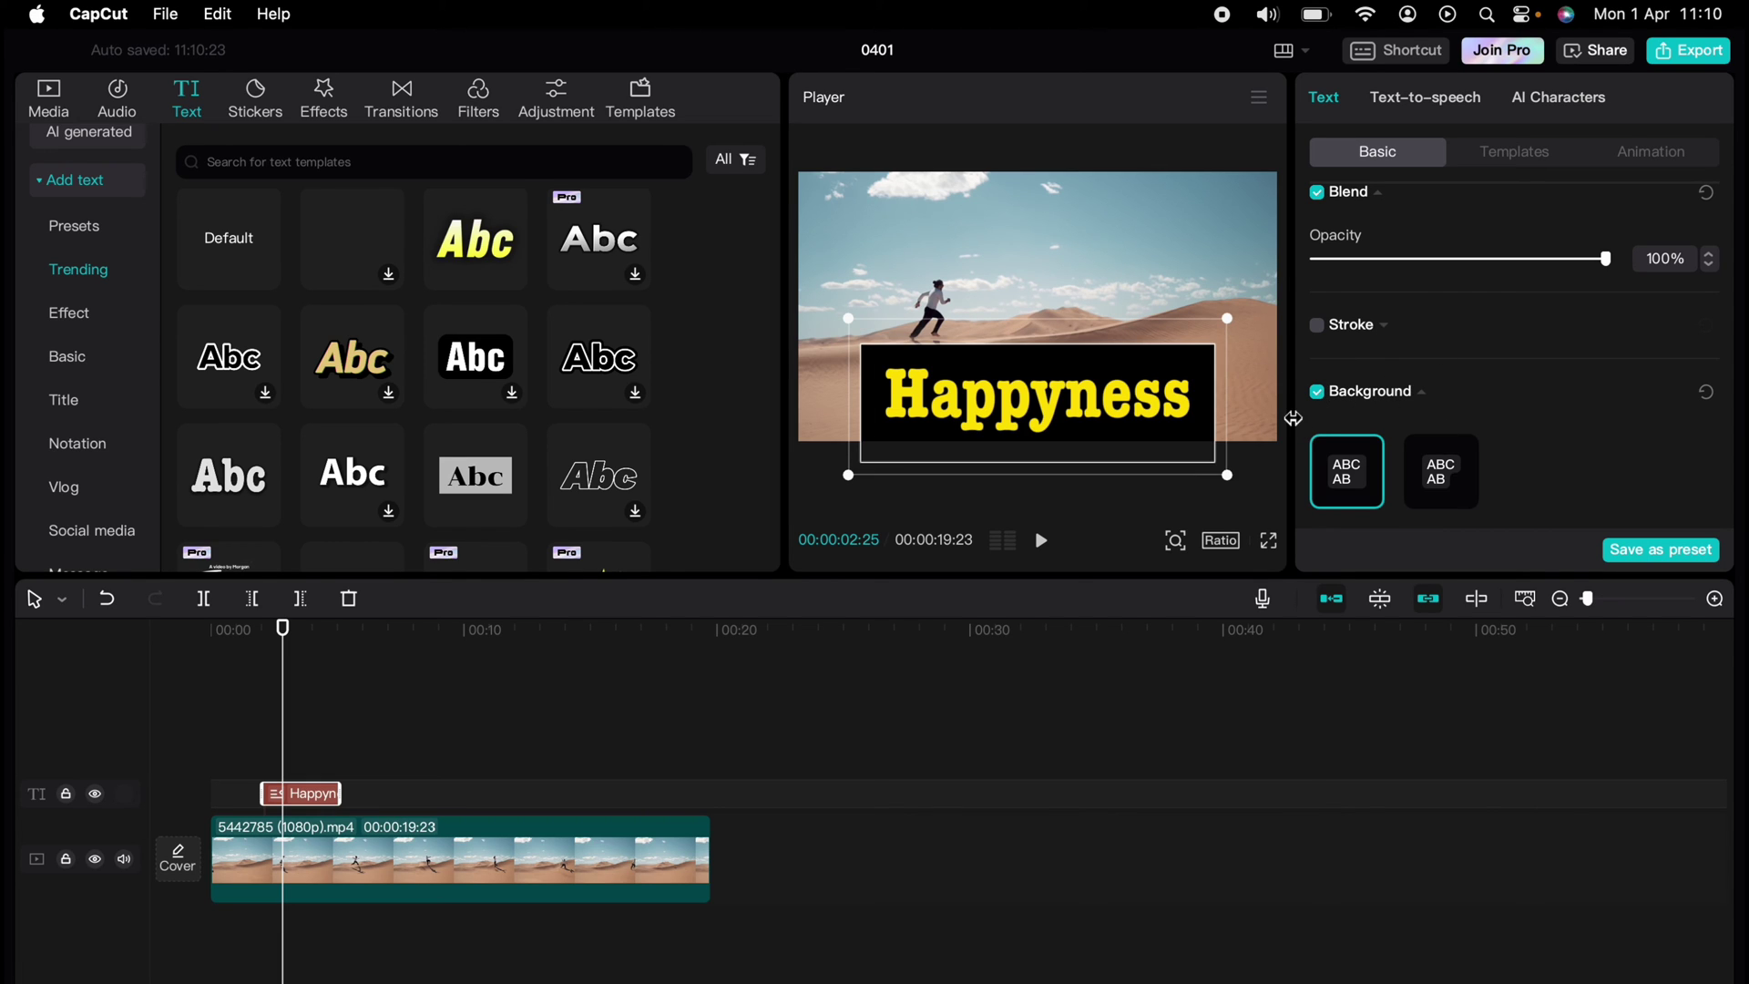
left_click(1316, 392)
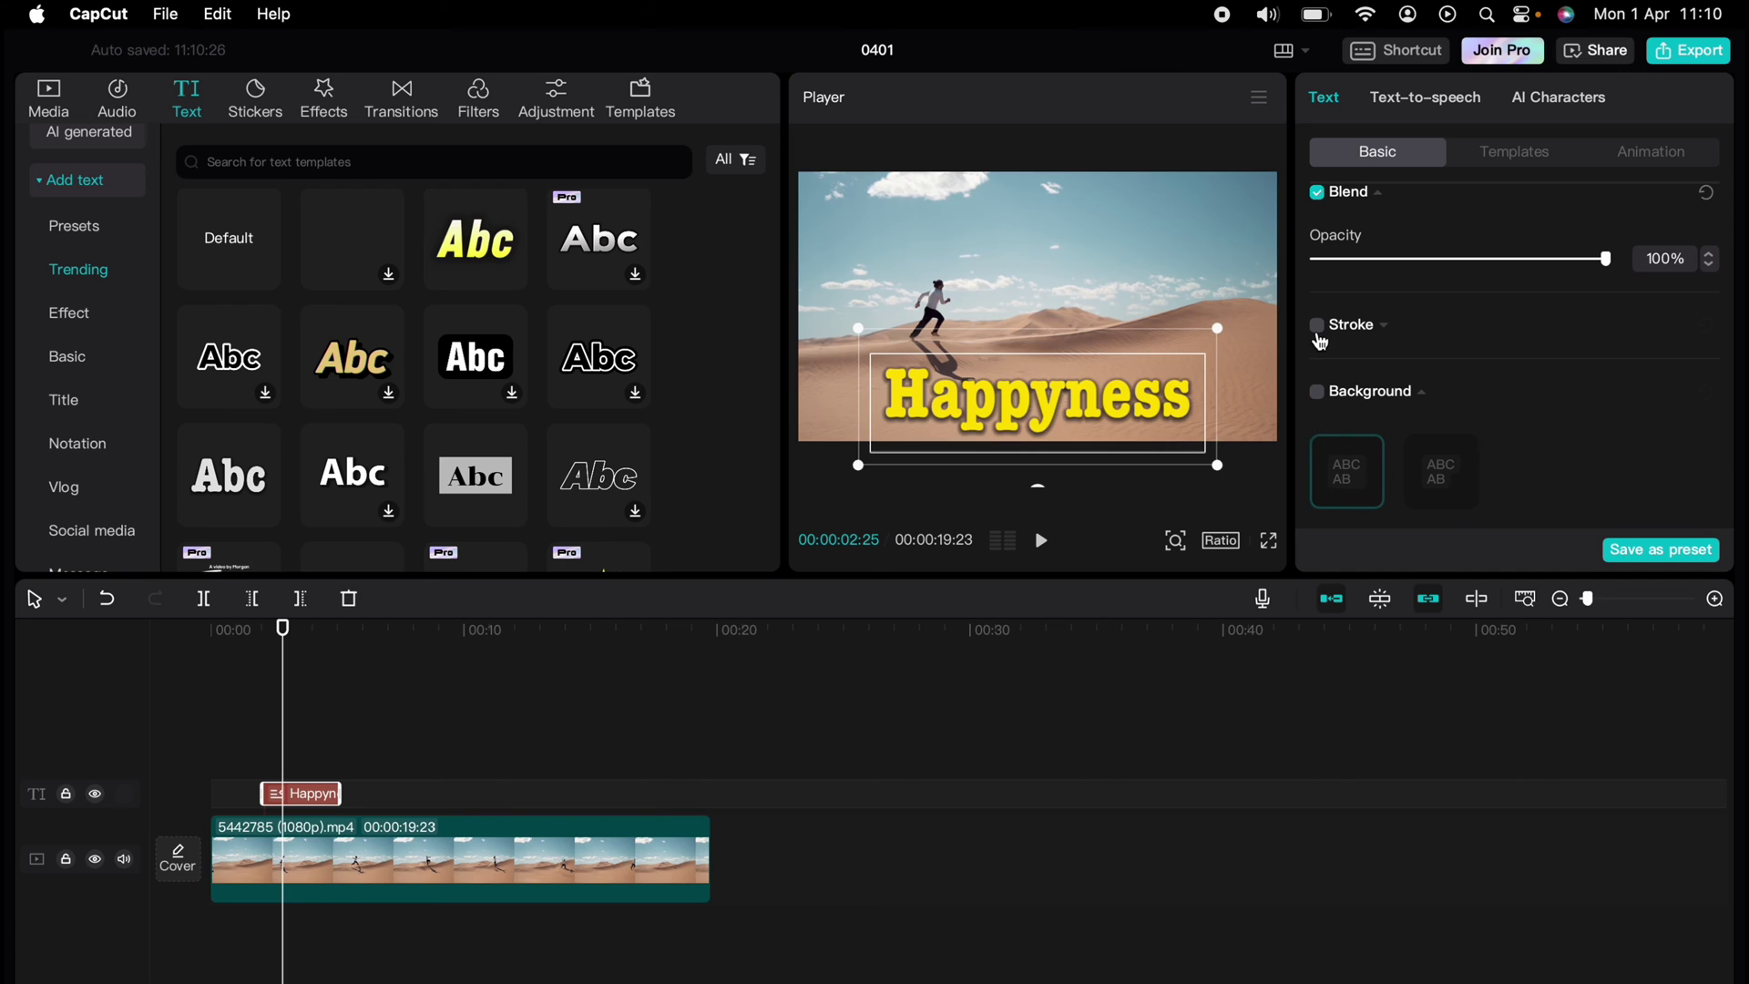
scroll(1366, 346, "down", 3)
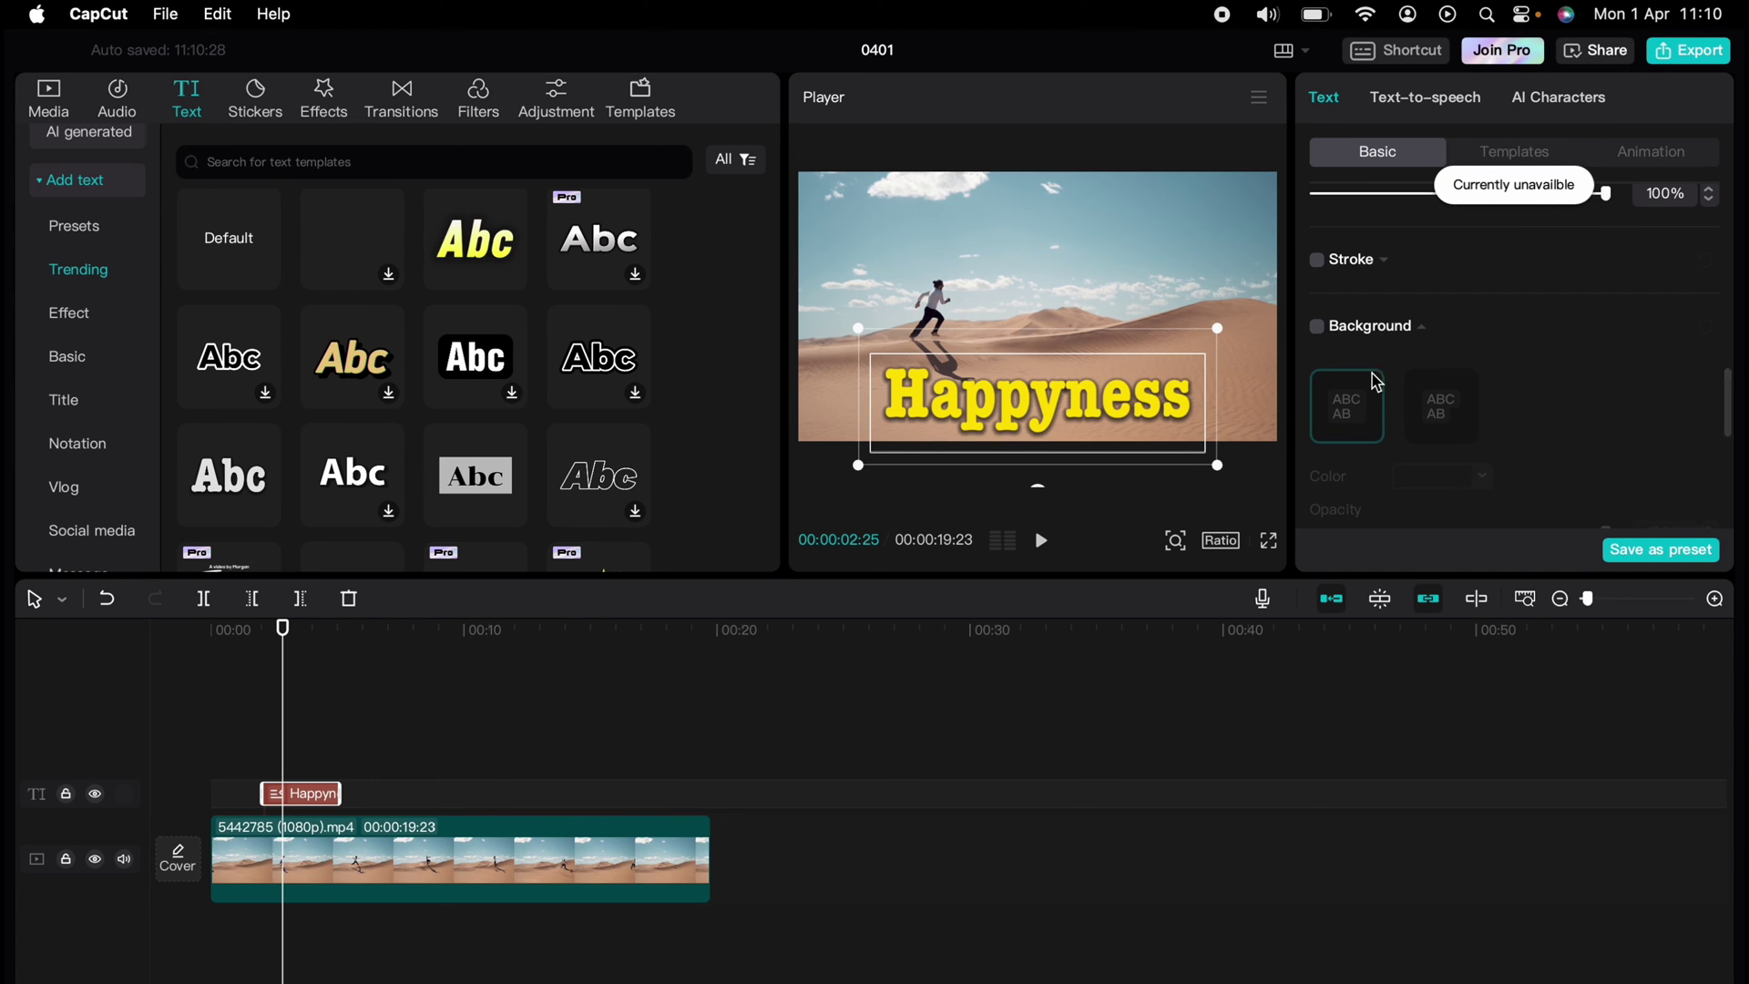
left_click(1423, 277)
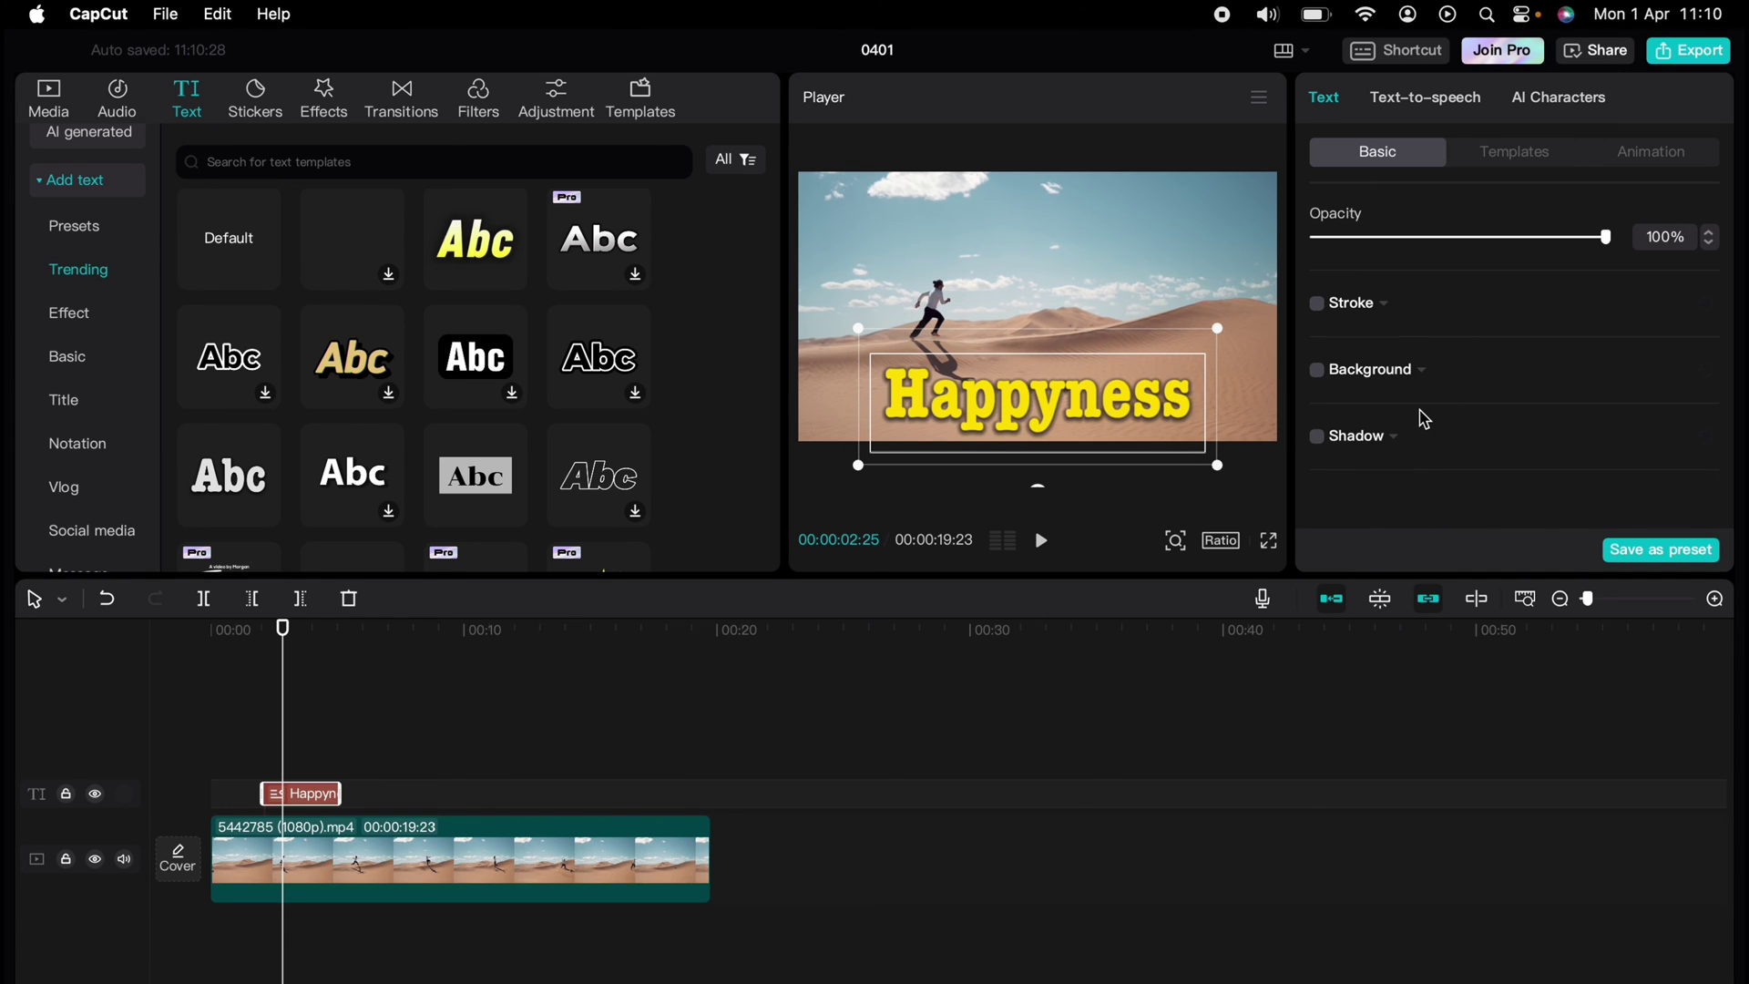
left_click(1318, 437)
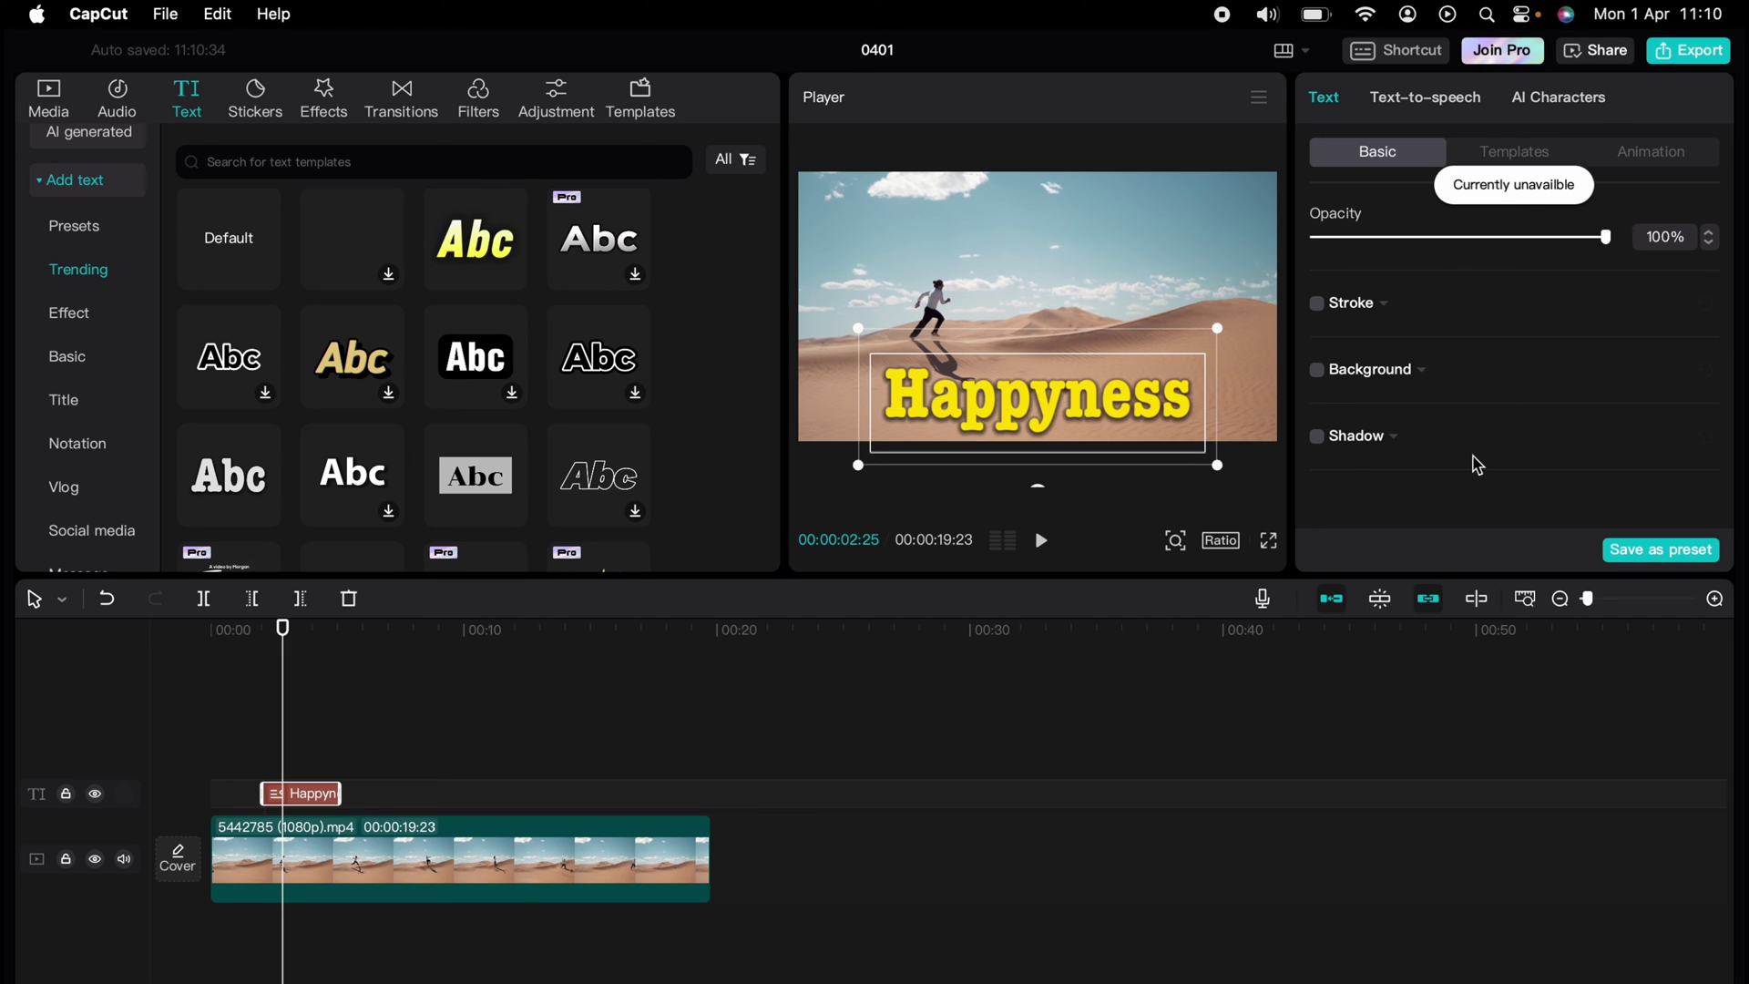
scroll(1462, 446, "up", 1)
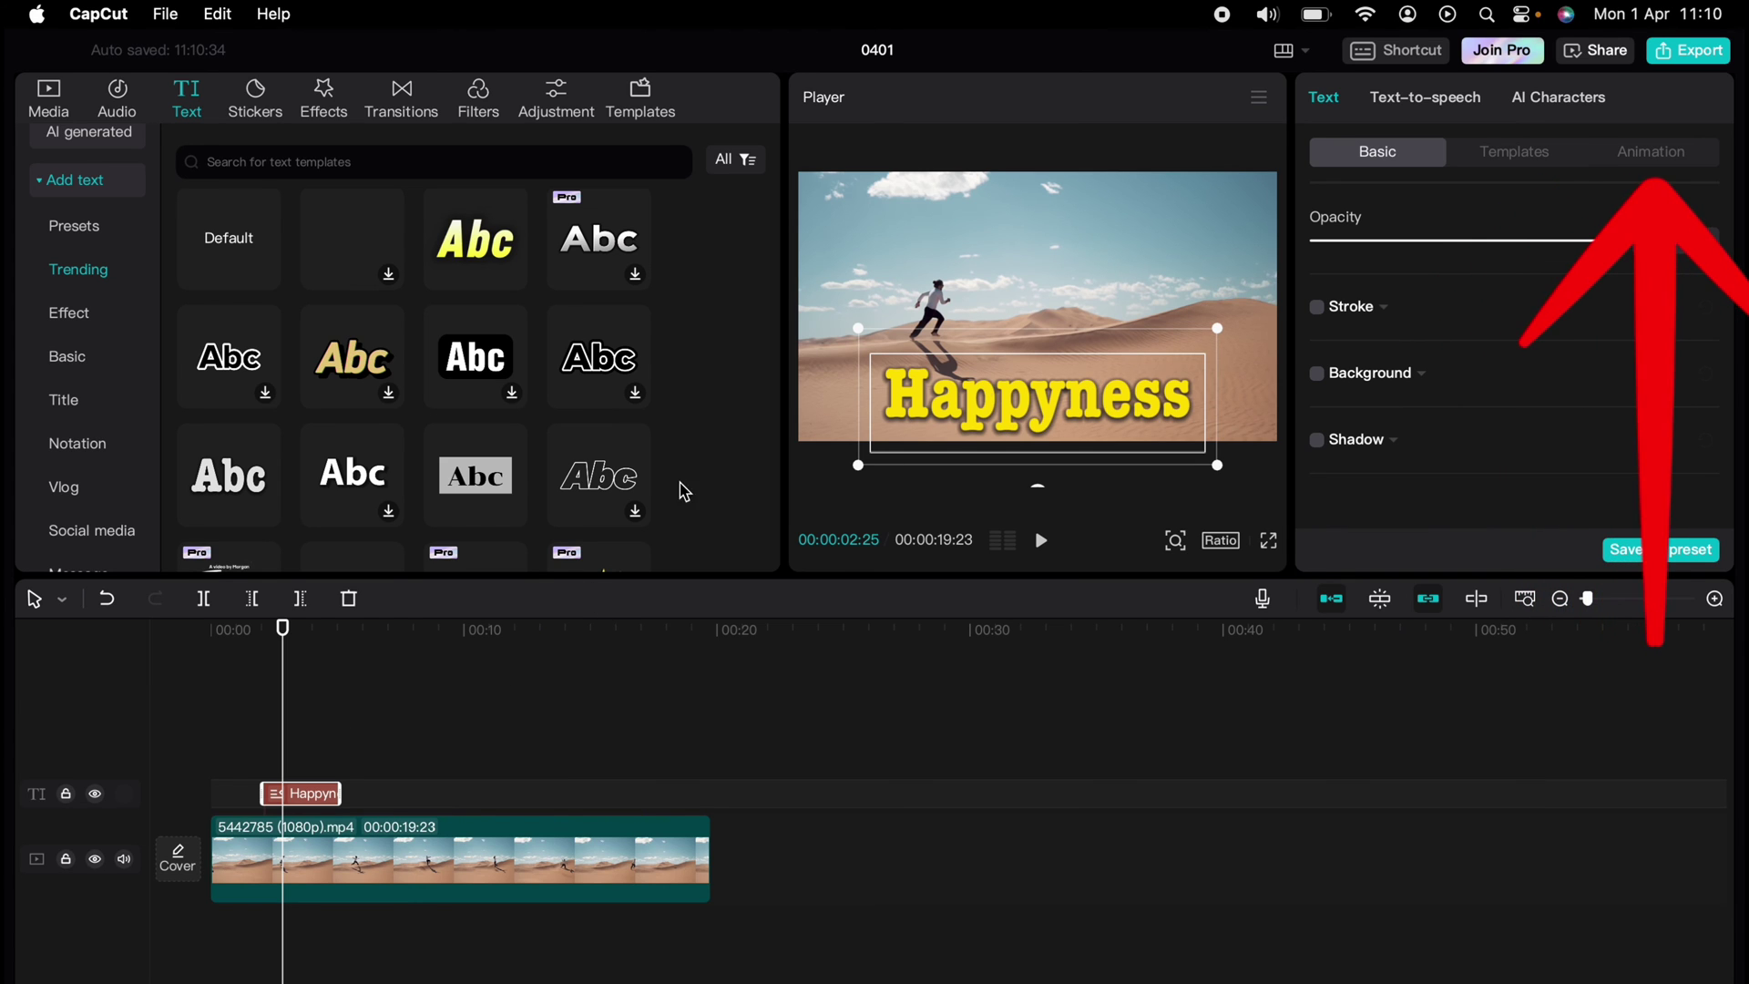
Deselect the text clip and play a preview of the video.
left_click(246, 746)
key("space")
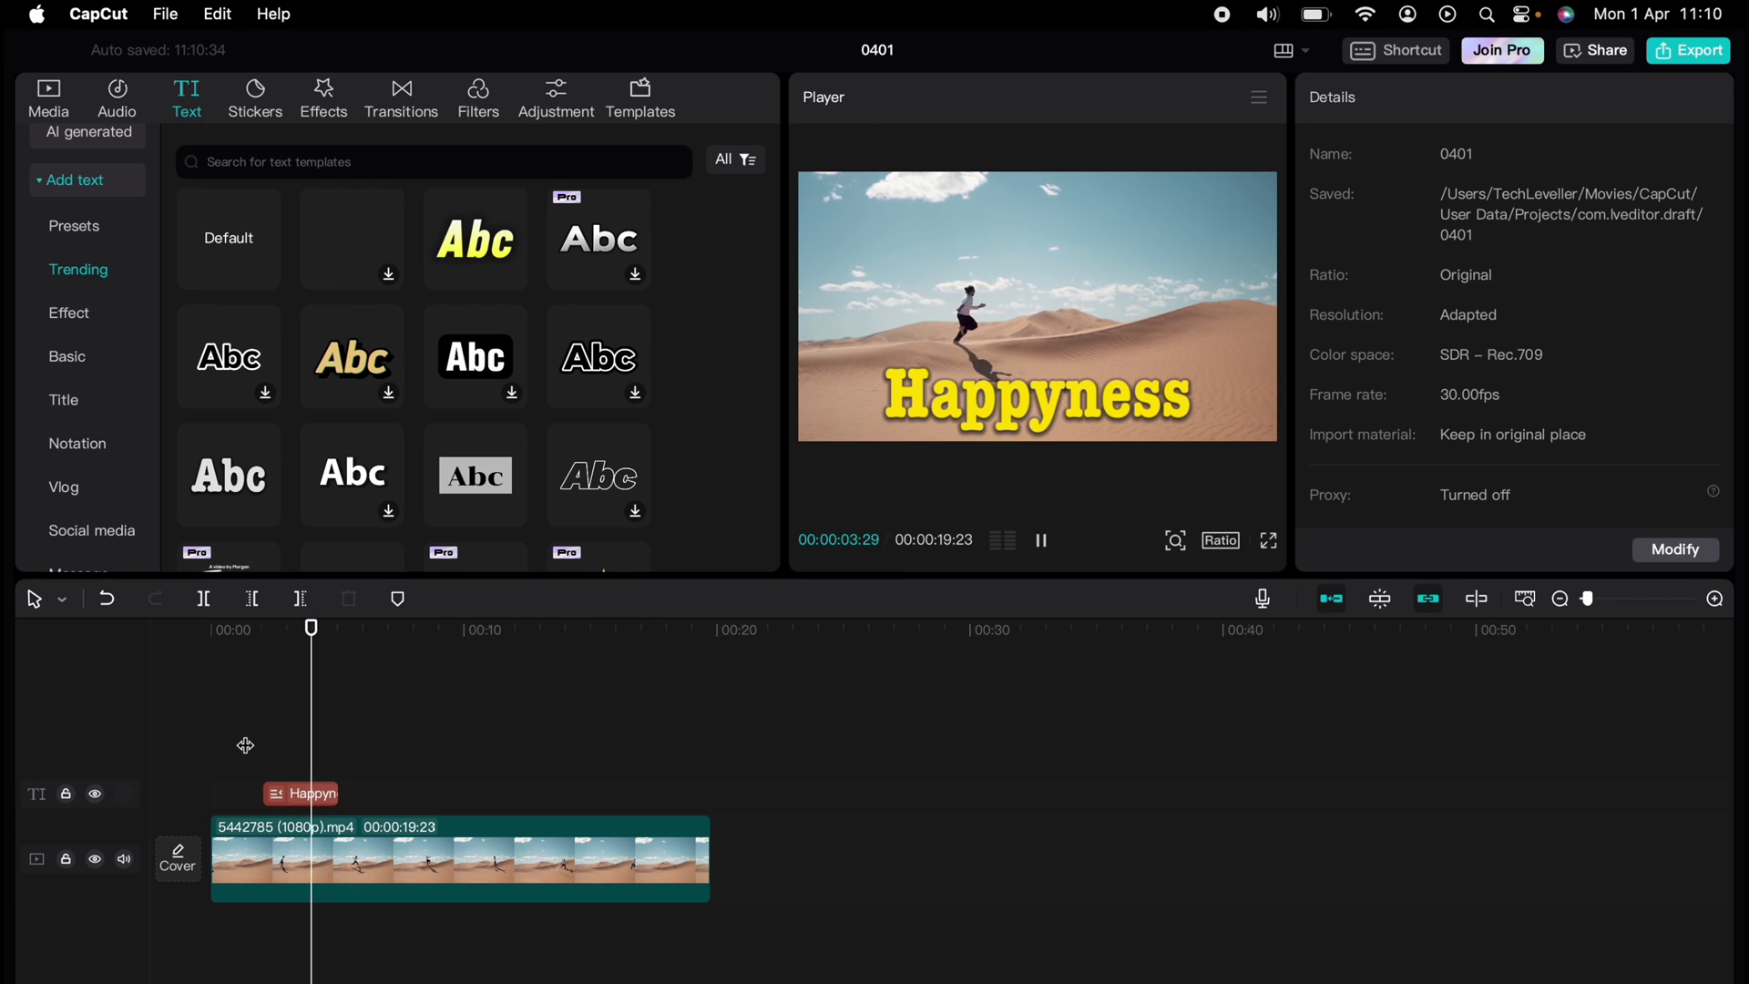
key("space")
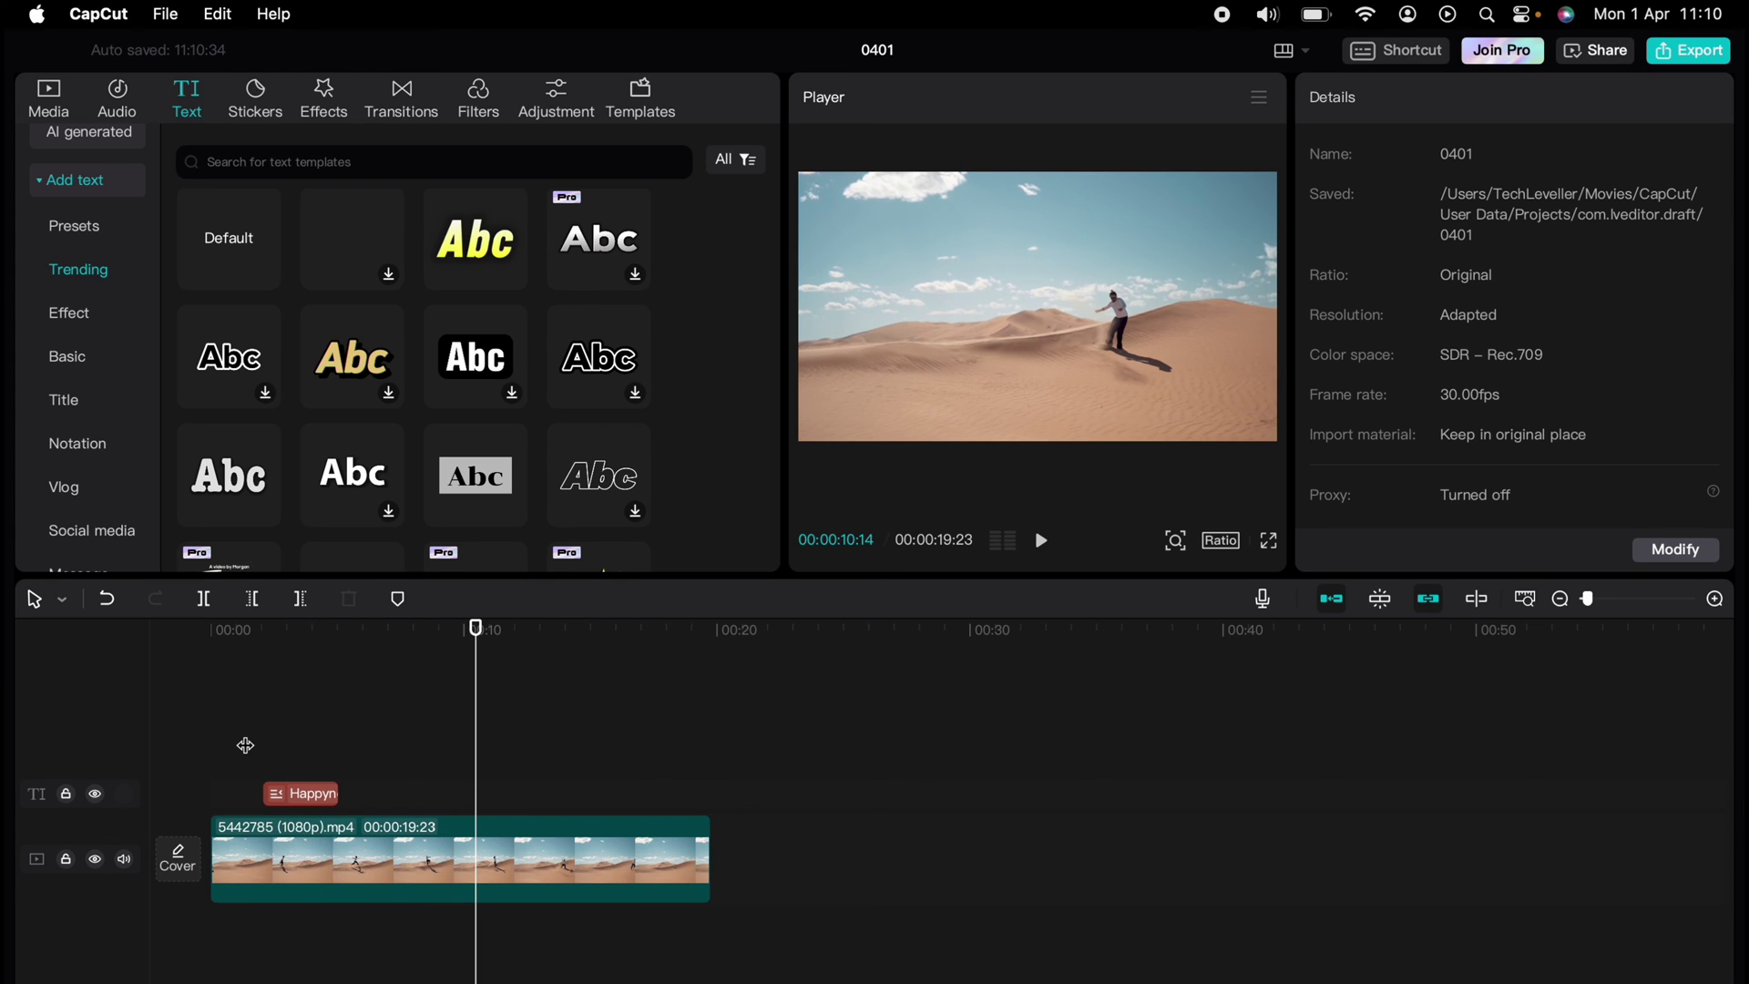
Replay the section where the title shows, then delete the Happyness text clip.
left_click(255, 735)
key("space")
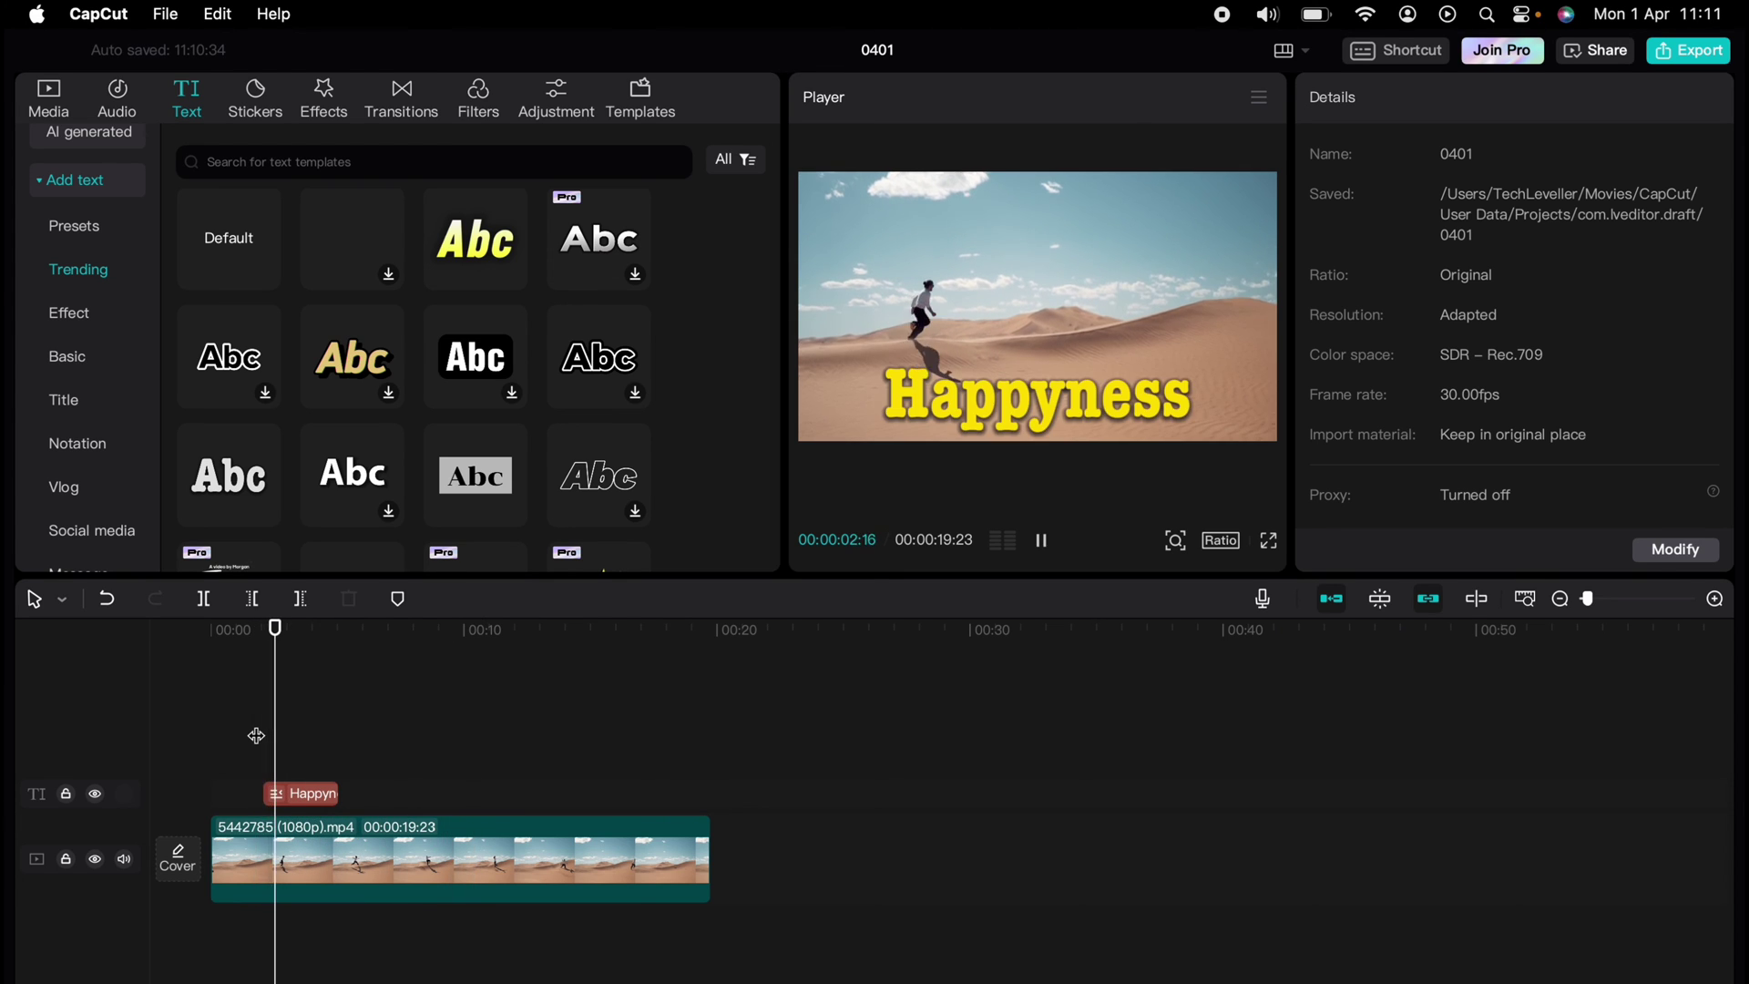
key("space")
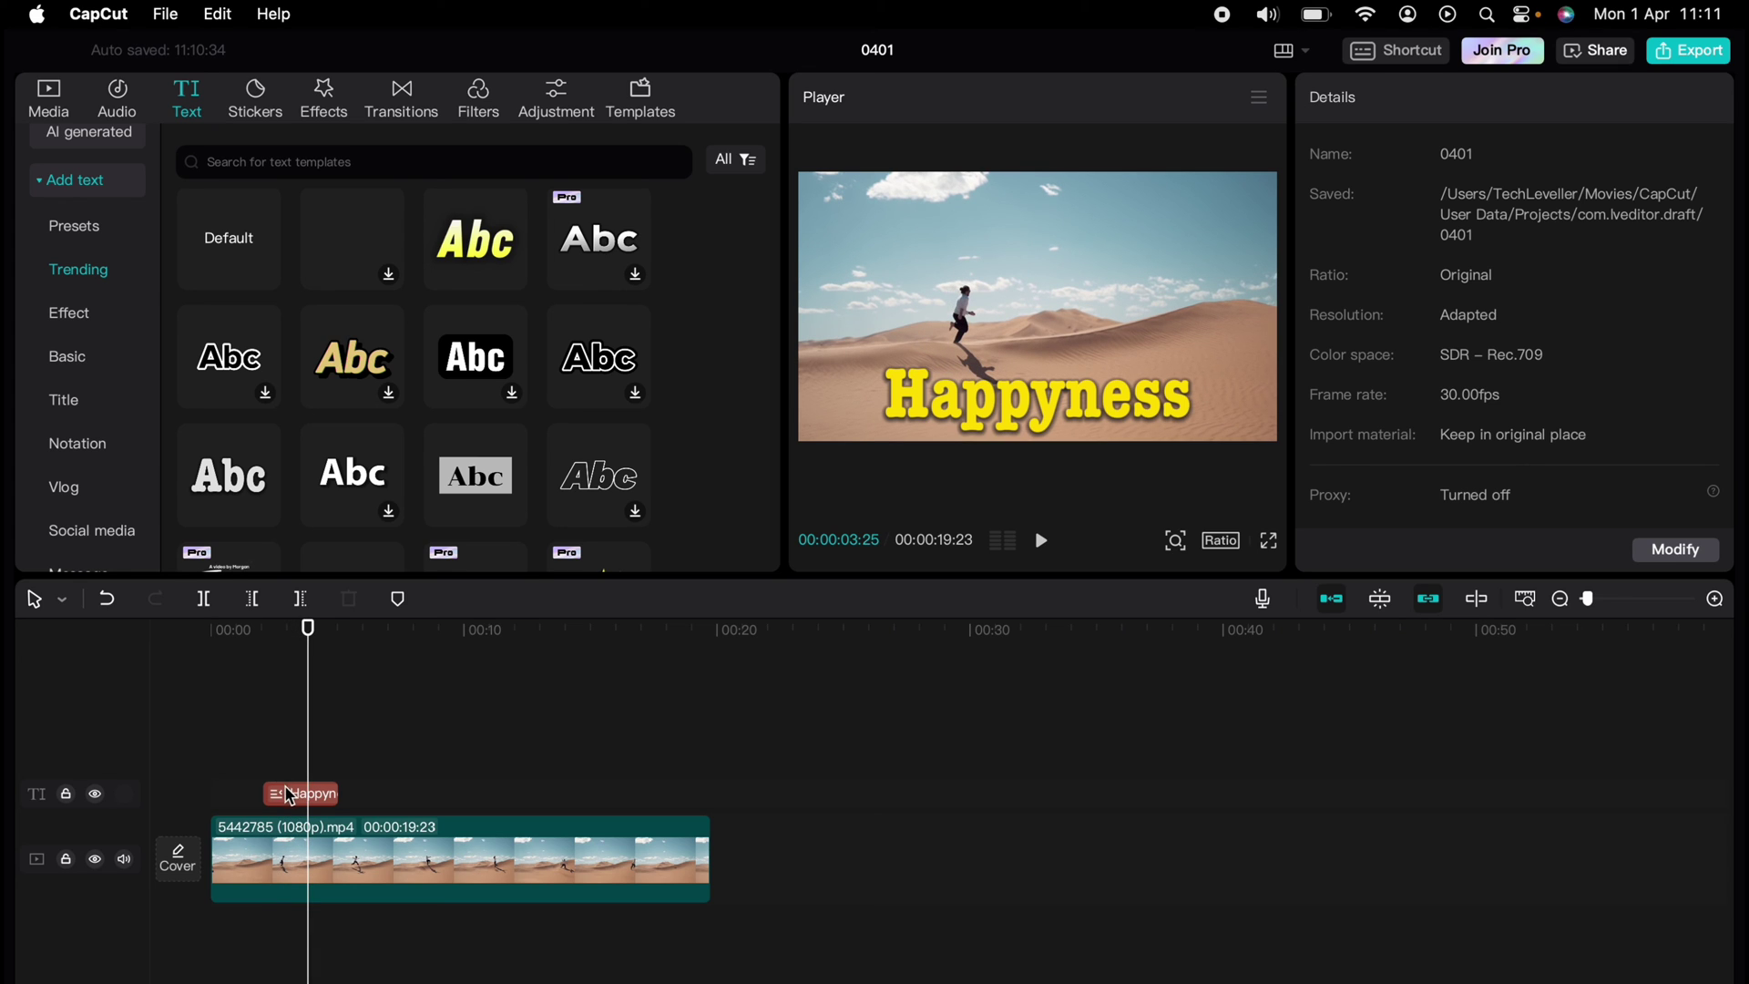
left_click(289, 796)
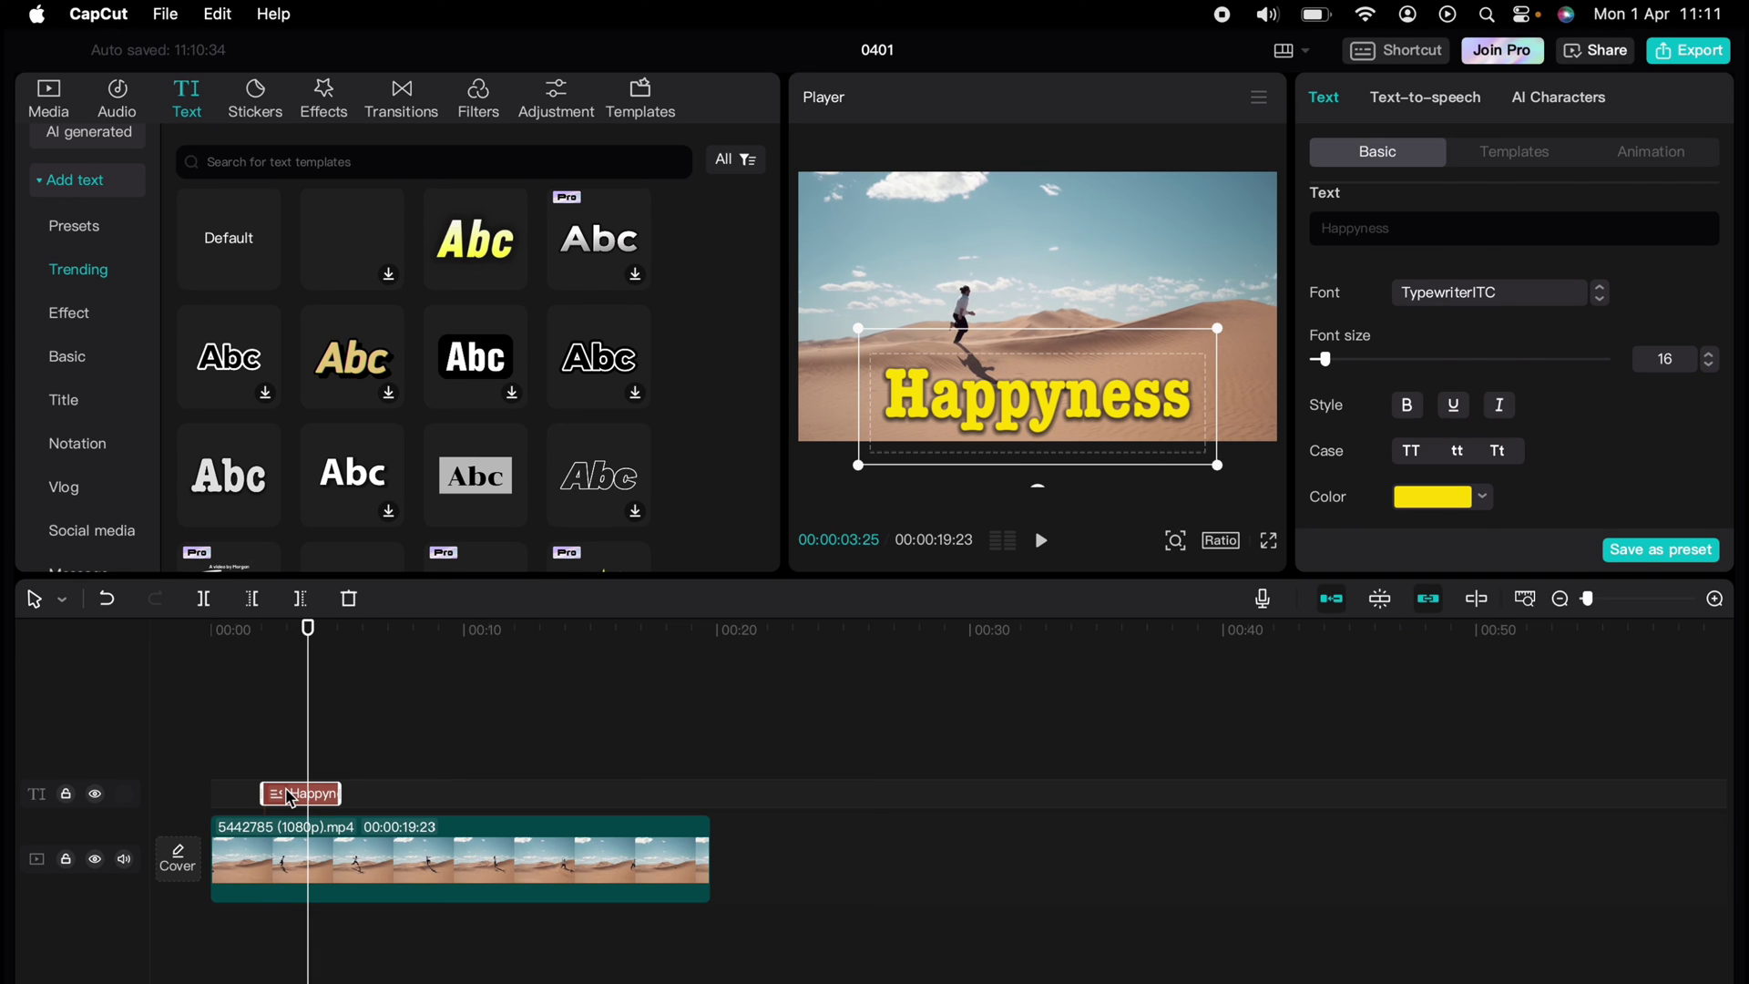
key("Delete")
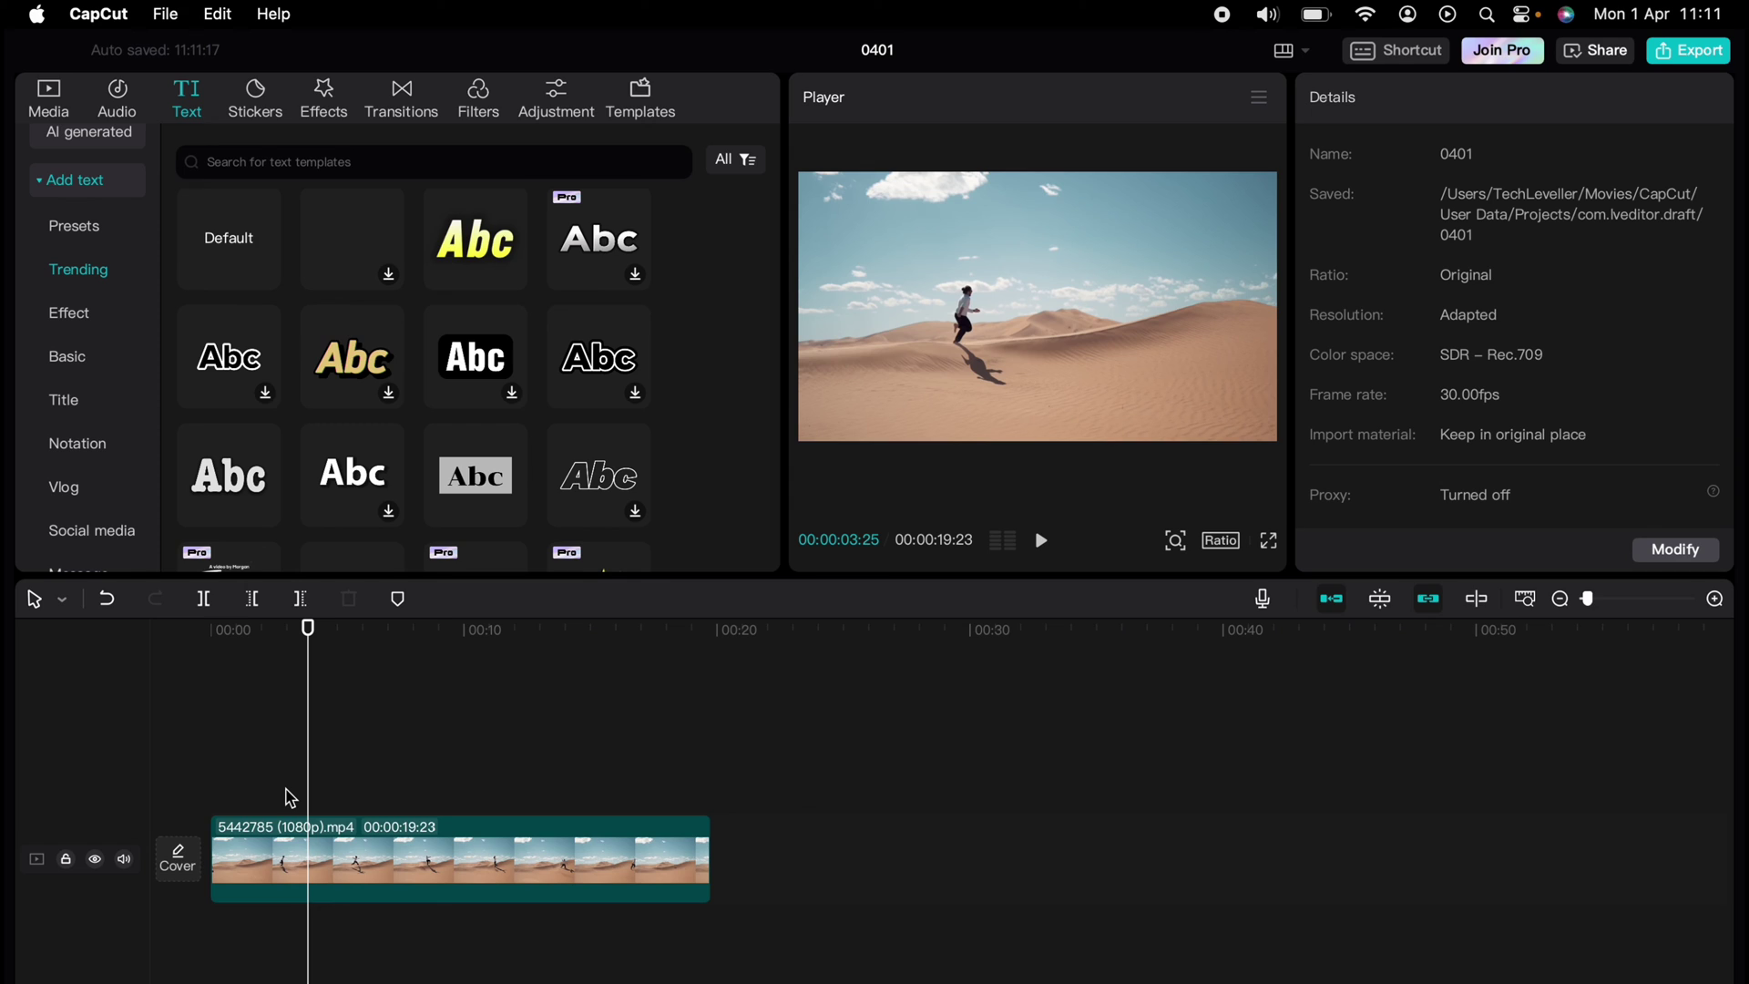